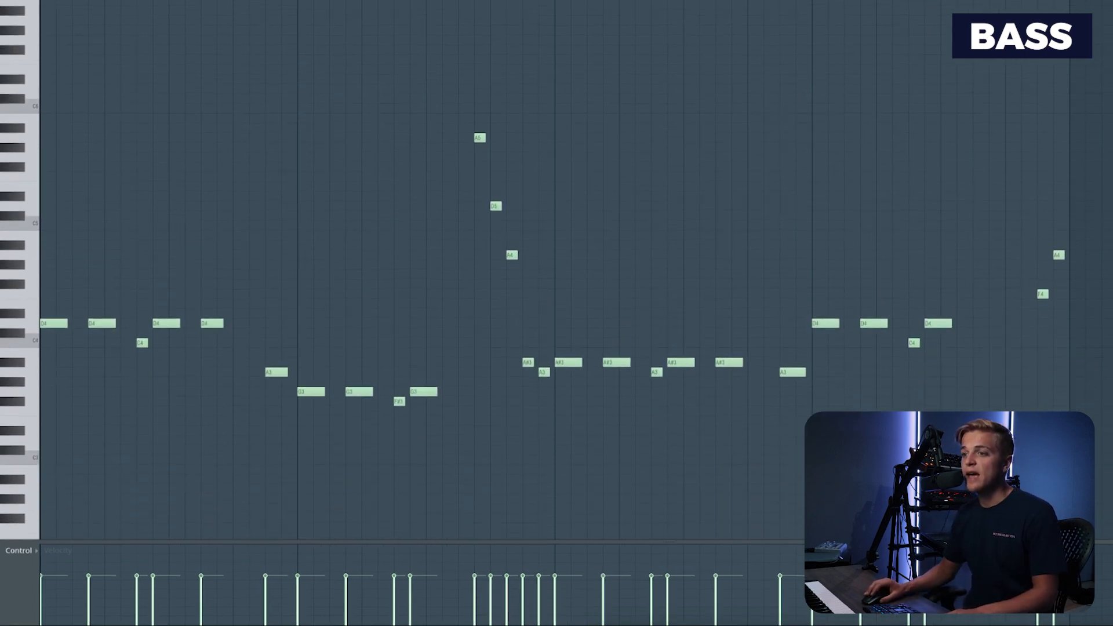
Play back the bass pattern and examine its opening notes and the descending high-note fill at the end of bar 2.
key(space)
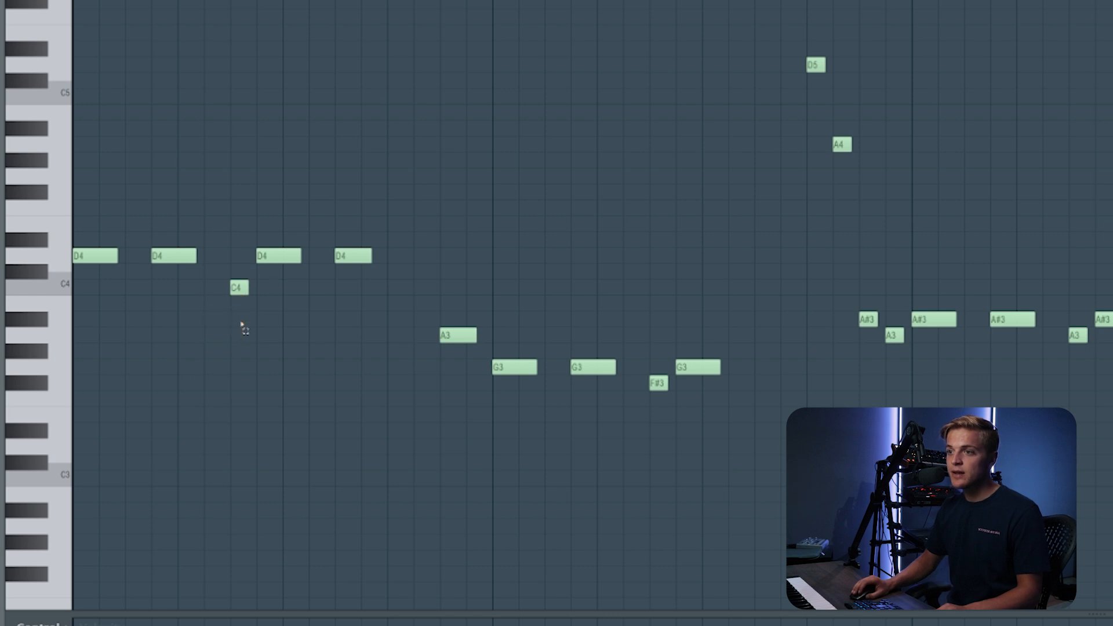
drag(184, 230, 216, 249)
ctrl+click(225, 248)
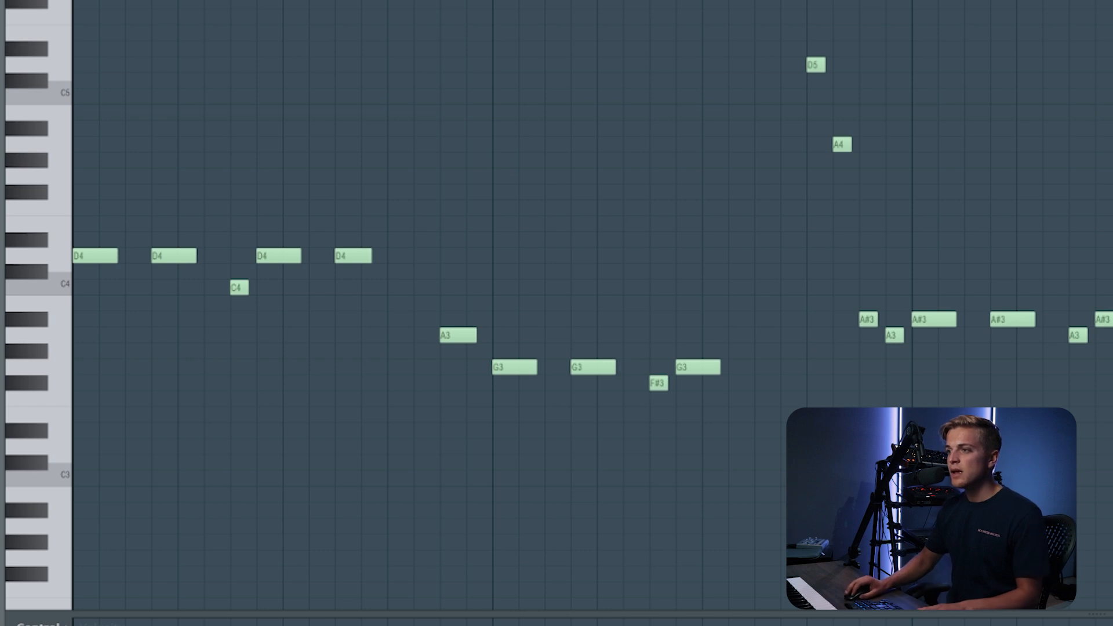
drag(499, 27, 555, 443)
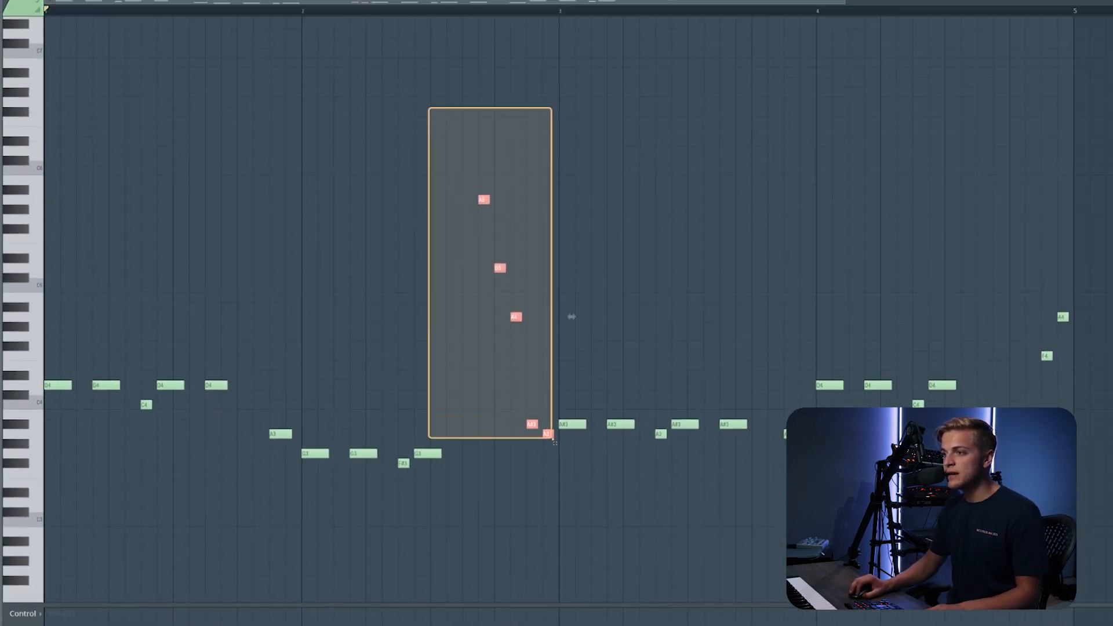
ctrl+click(545, 406)
scroll(516, 290, up, 4)
scroll(517, 255, down, 4)
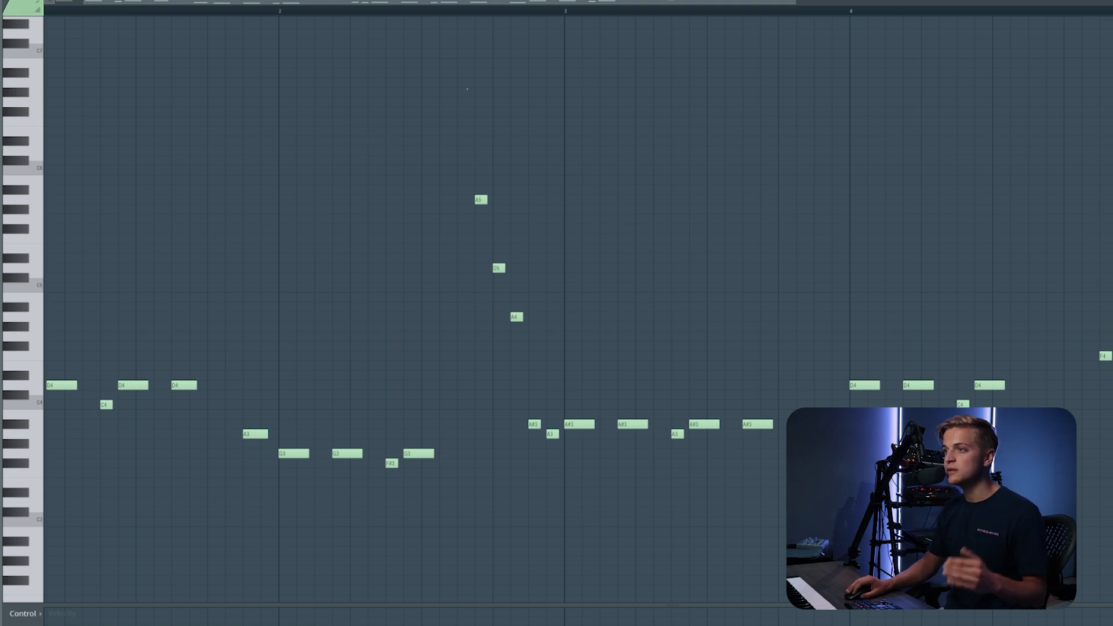
key(space)
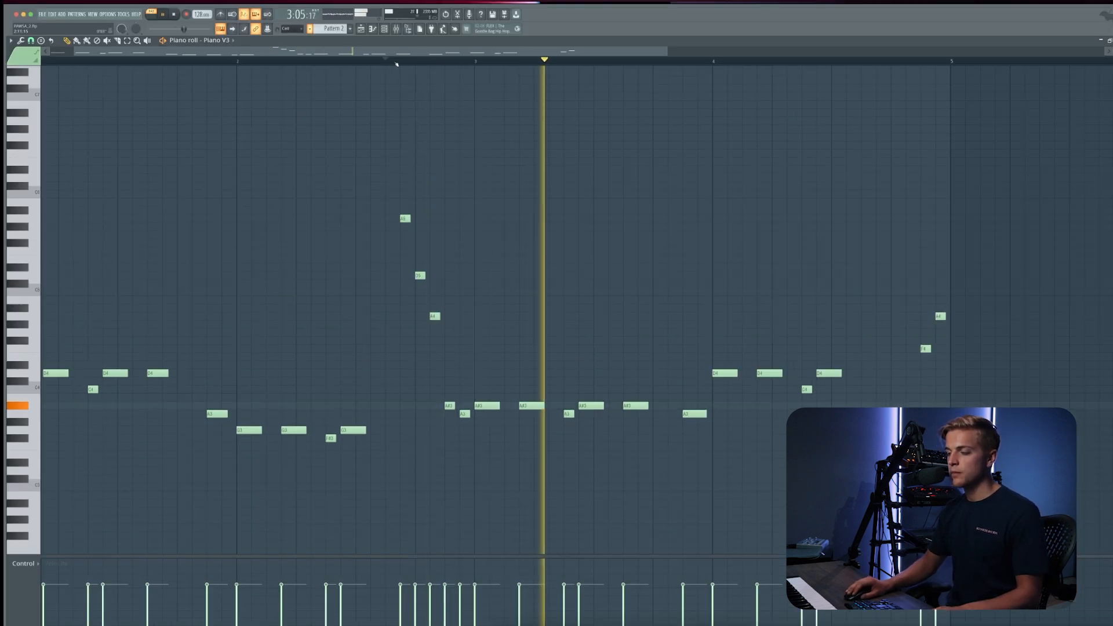
key(space)
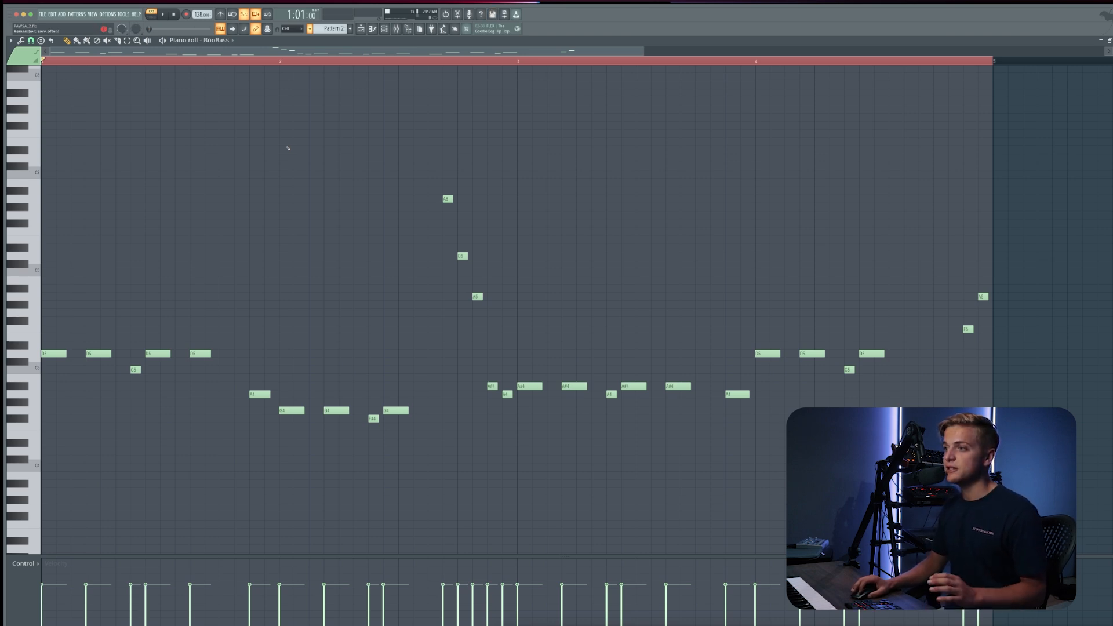
Listen to the BooBass part and review its Parametric EQ 2 and Soundgoodizer effects.
key(space)
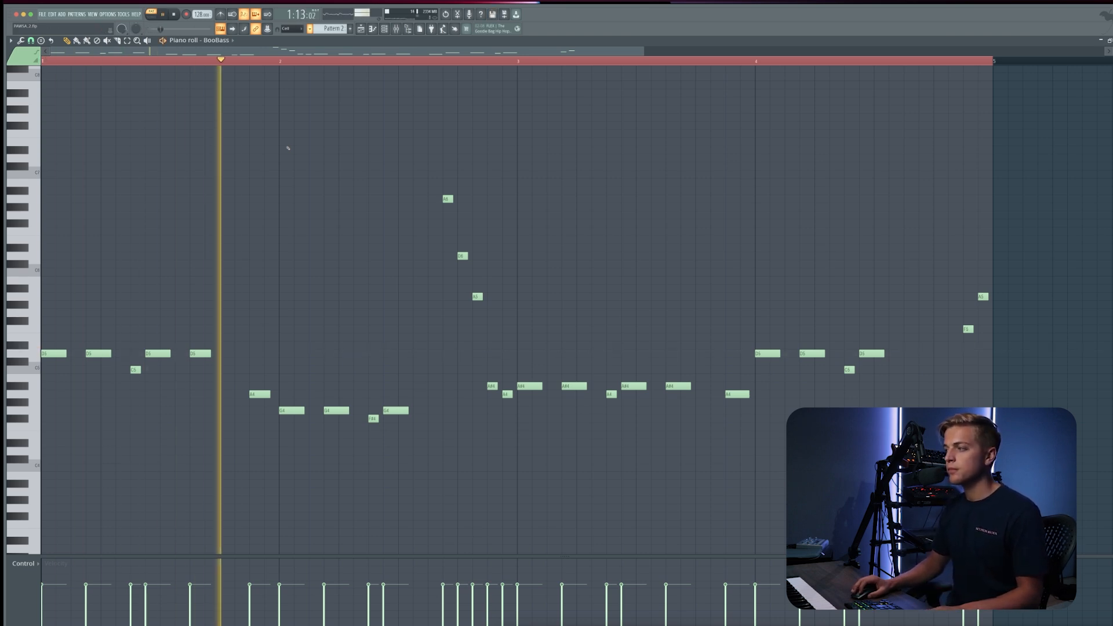
key(space)
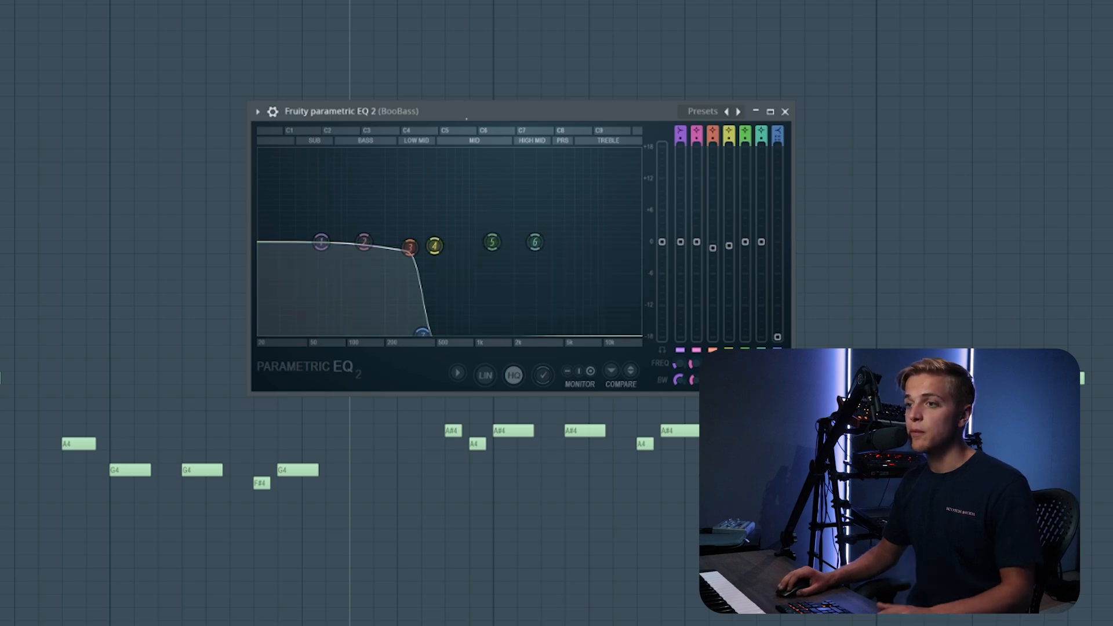
key(space)
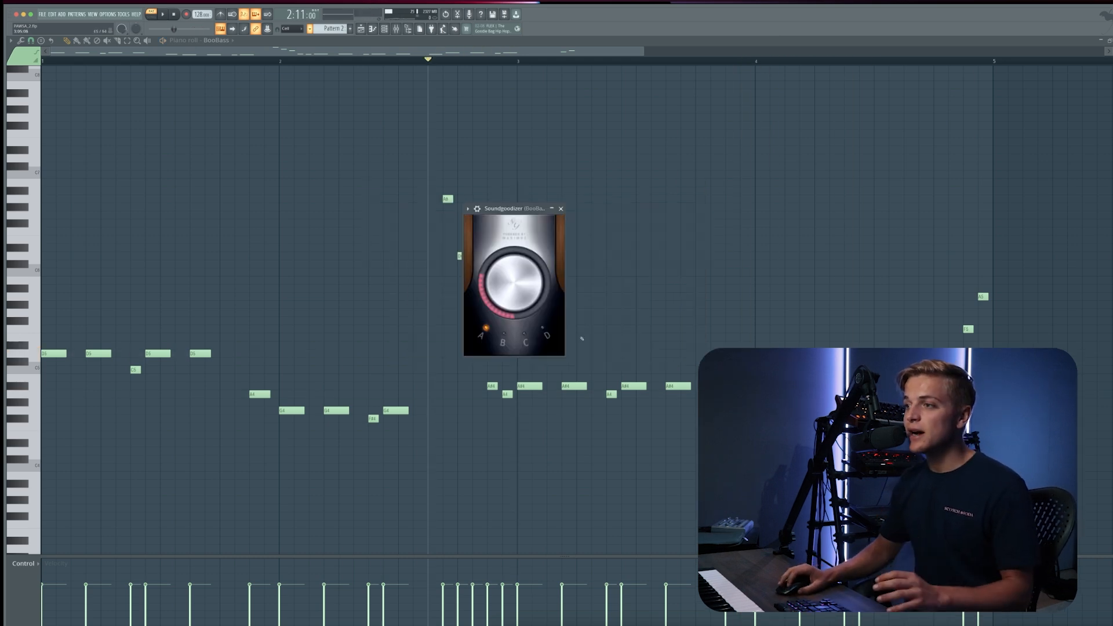
drag(518, 208, 523, 207)
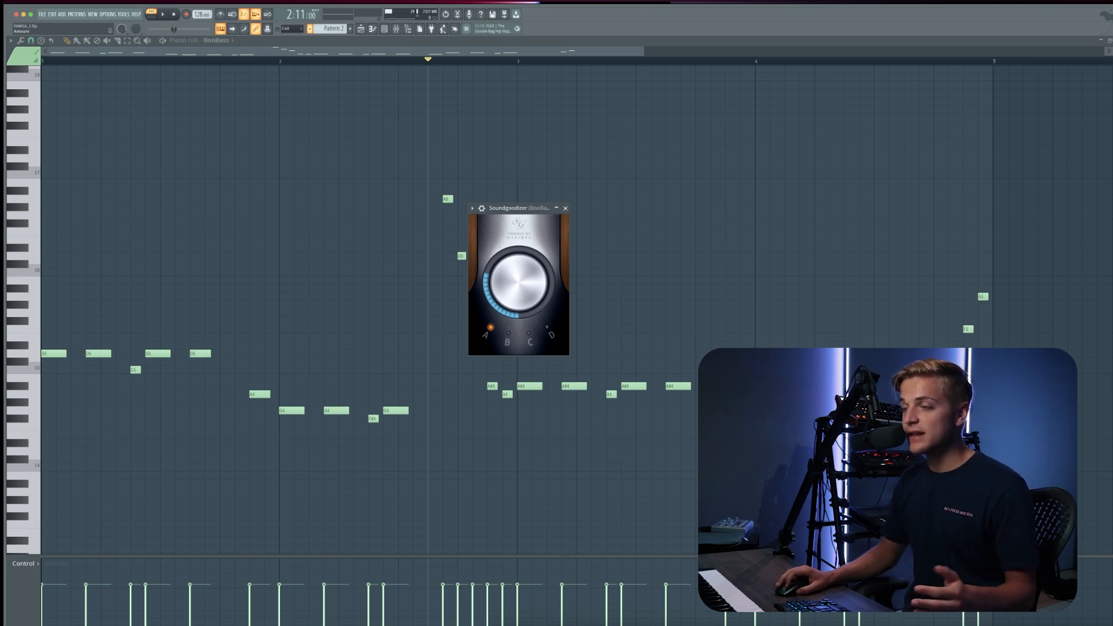
key(space)
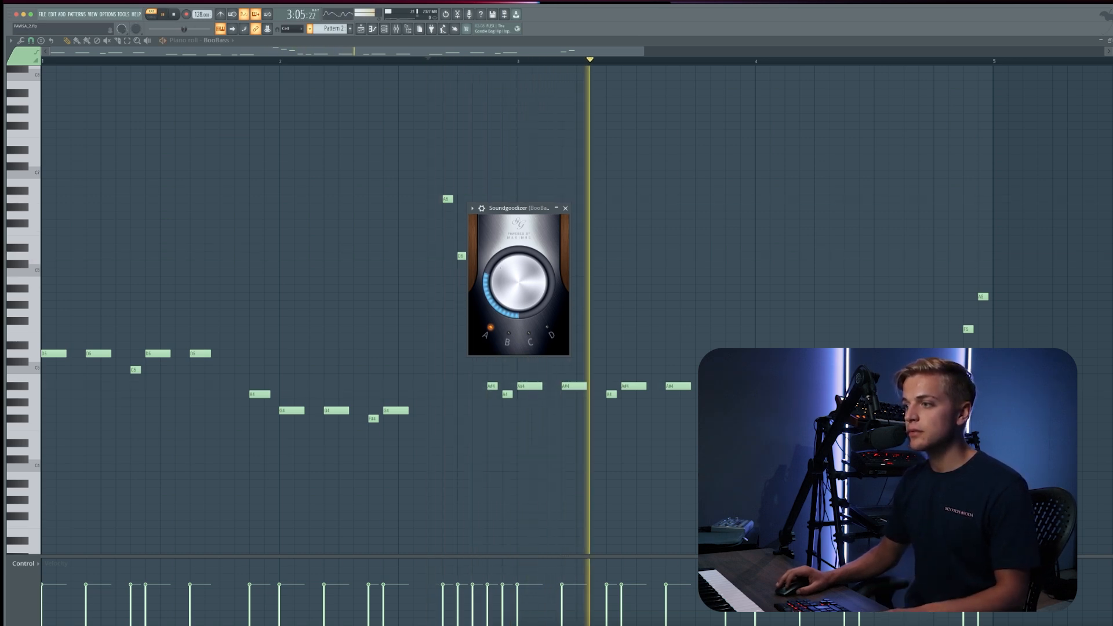
key(space)
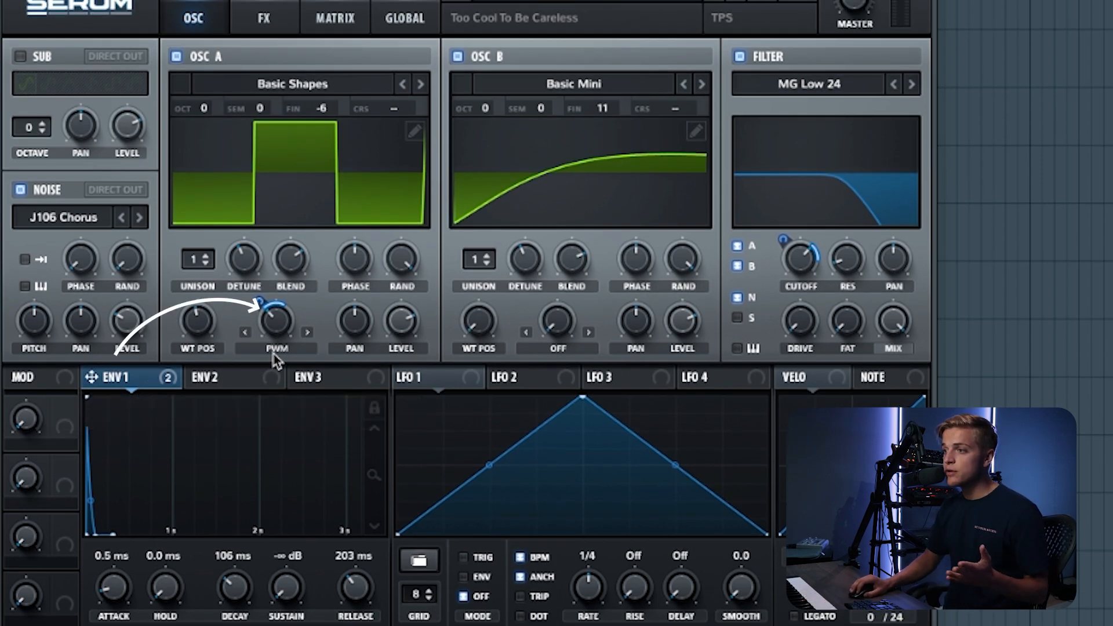
Review Serum's envelope routing and its distortion and chorus effects, and return to the oscillator page.
mouse_move(151, 378)
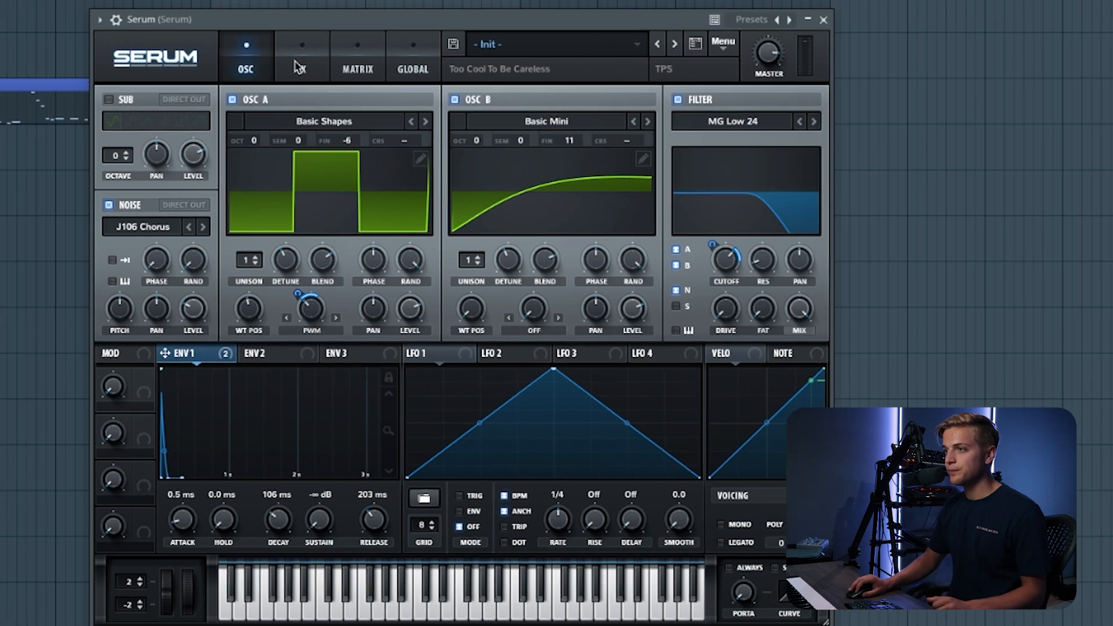
click(288, 41)
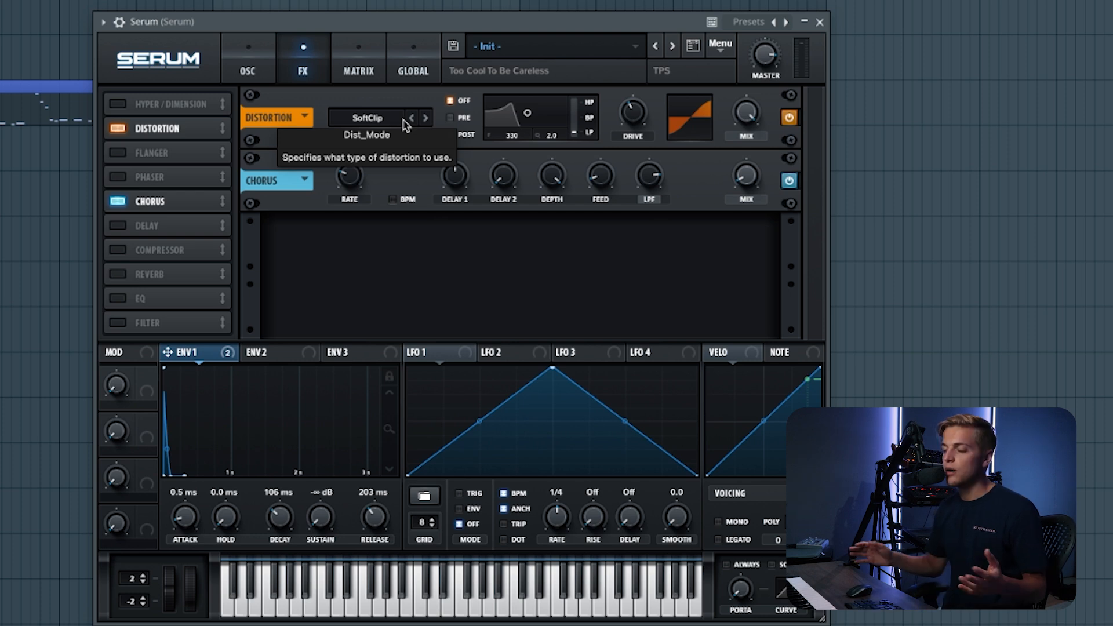
click(250, 65)
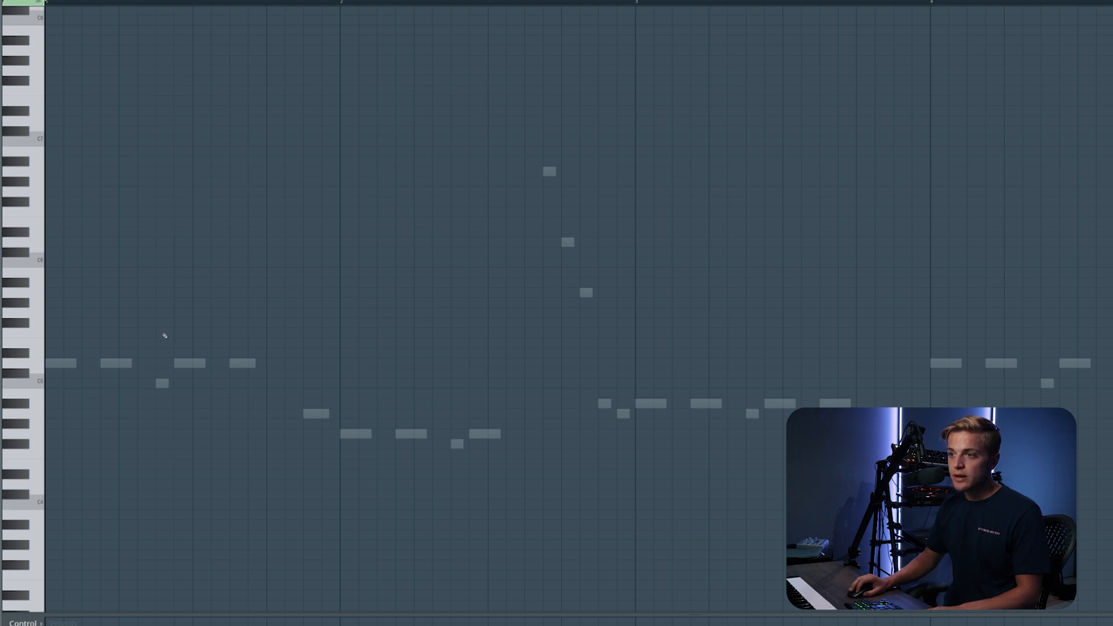
Place a chord of F5, A5 and D6 on step 7 of bar 1 in the Serum pattern.
key(space)
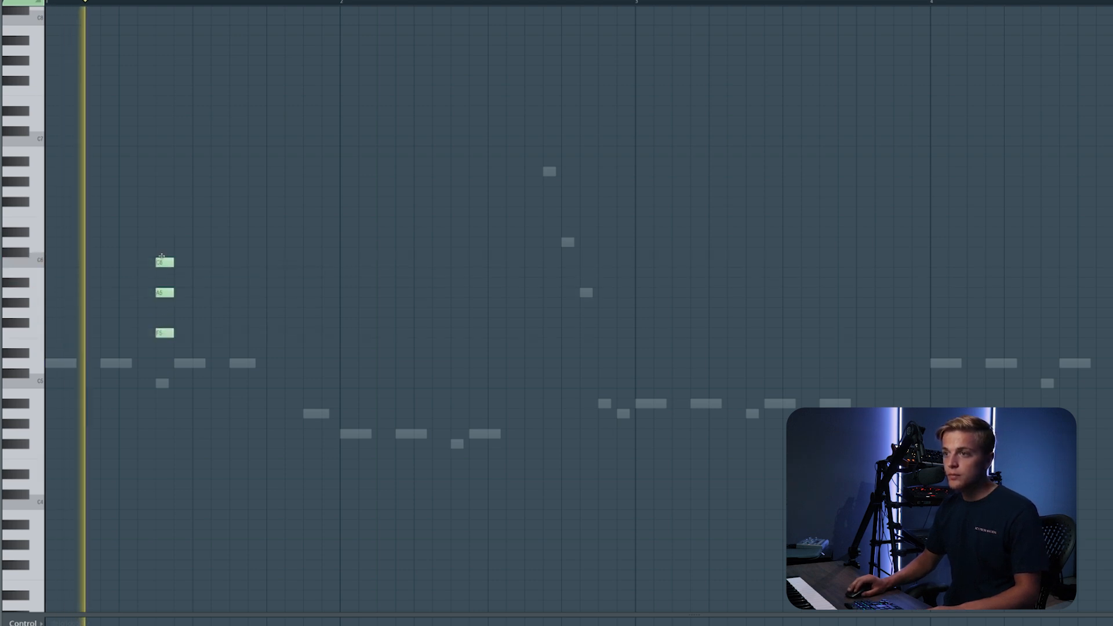
right_click(168, 264)
click(162, 242)
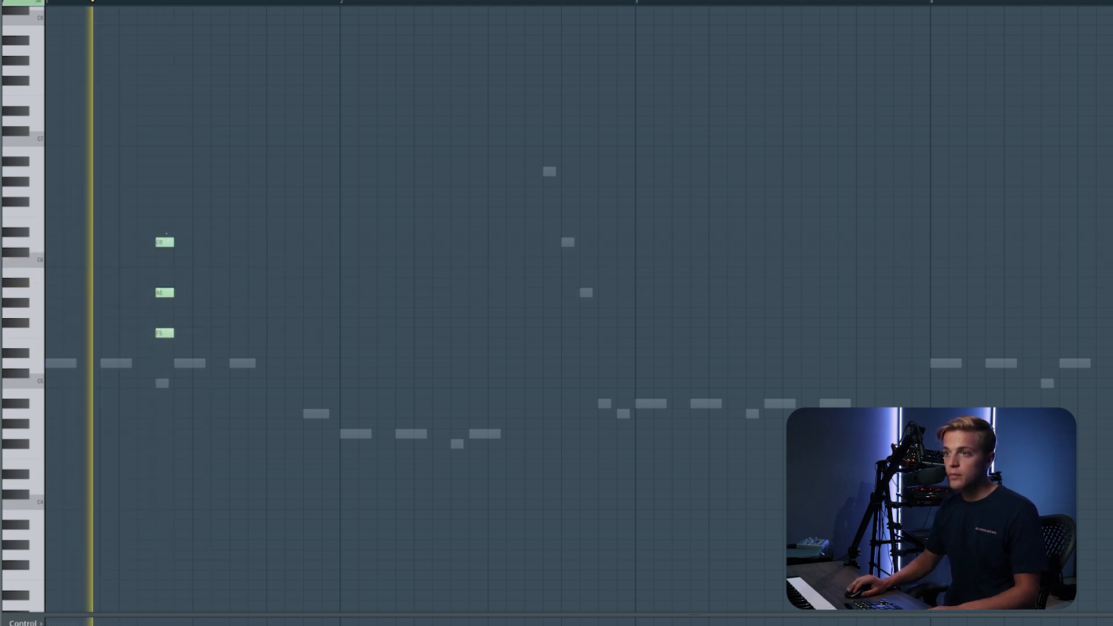
key(space)
Duplicate the F5, A5, D6 chord and place the two chords, slightly shortened, on steps 11 and 12 of bar 1.
drag(169, 364, 172, 256)
key(space)
drag(81, 288, 229, 287)
key(space)
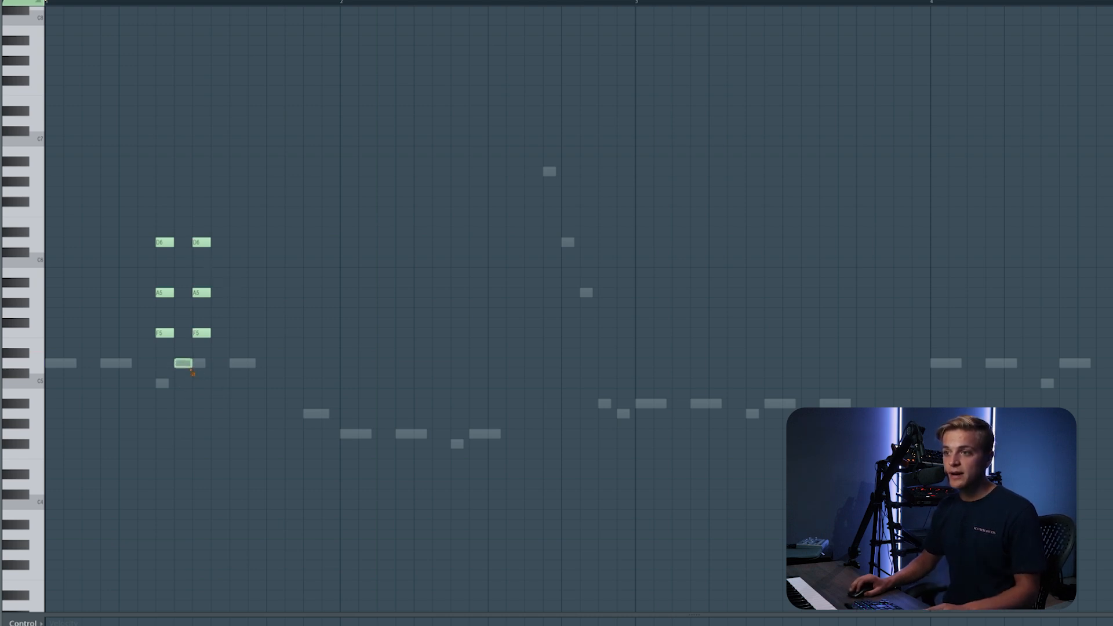
drag(140, 225, 278, 358)
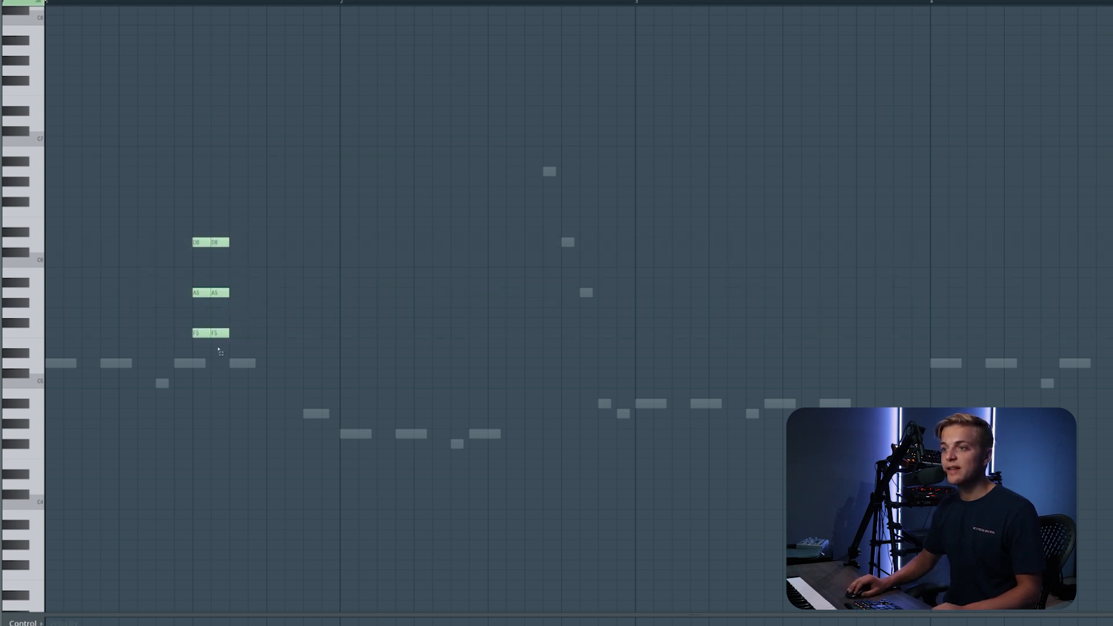
key(space)
drag(264, 288, 319, 287)
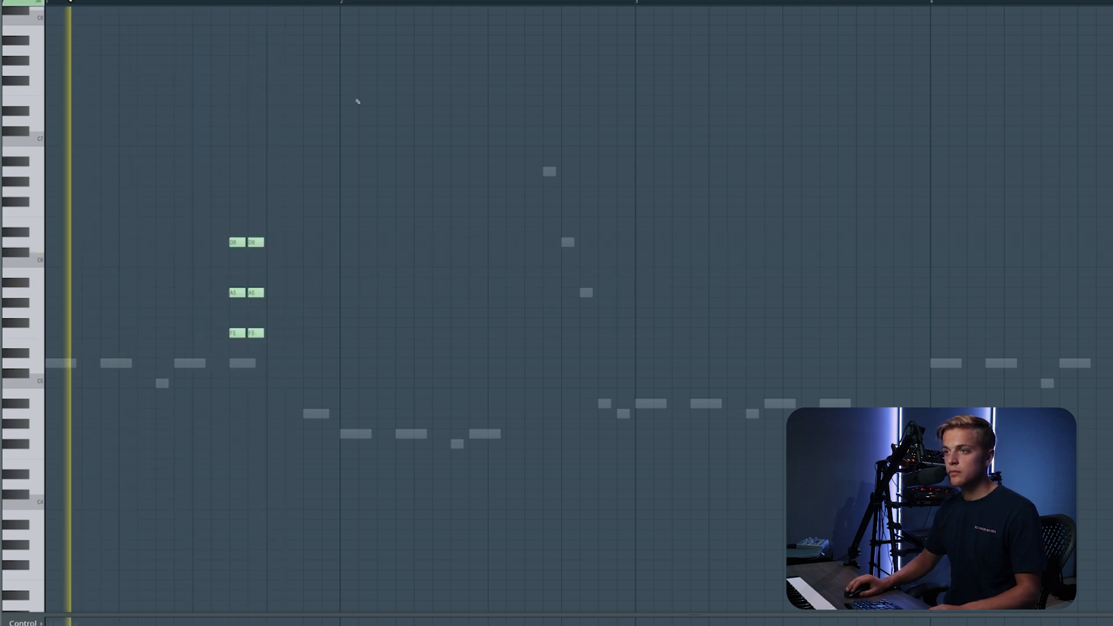
Add short D5 notes on steps 13, 14 and 16 of bar 1, following the two chords.
drag(273, 223, 356, 227)
key(shift+Up)
key(shift+Down)
key(shift+Down)
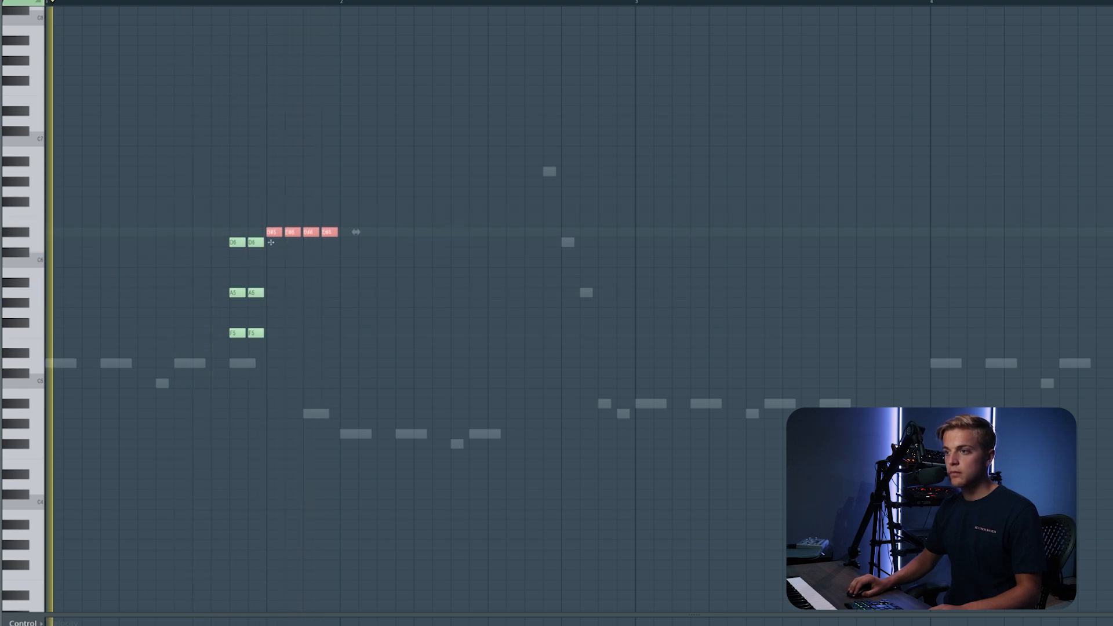
drag(271, 239, 272, 368)
right_click(329, 364)
right_click(312, 364)
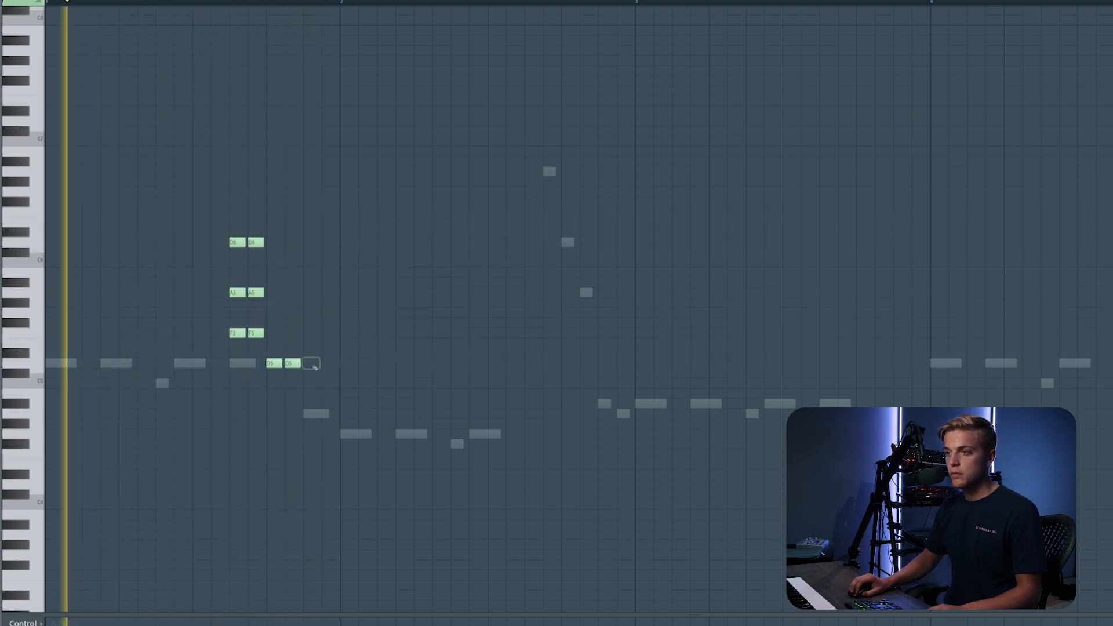
click(328, 364)
Stack the three notes into E5, G5, C6 chords and add an F5, A5, D6 chord at the start of bar 2.
mouse_move(275, 363)
mouse_down()
mouse_move(267, 337)
mouse_move(281, 331)
mouse_up()
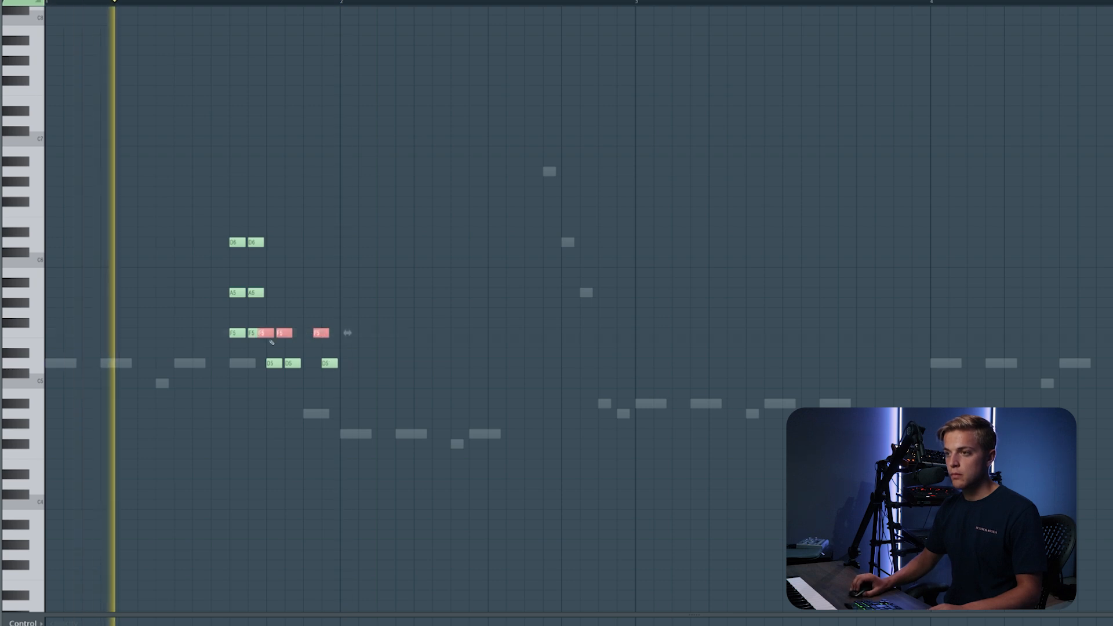
scroll(266, 334, up, 3)
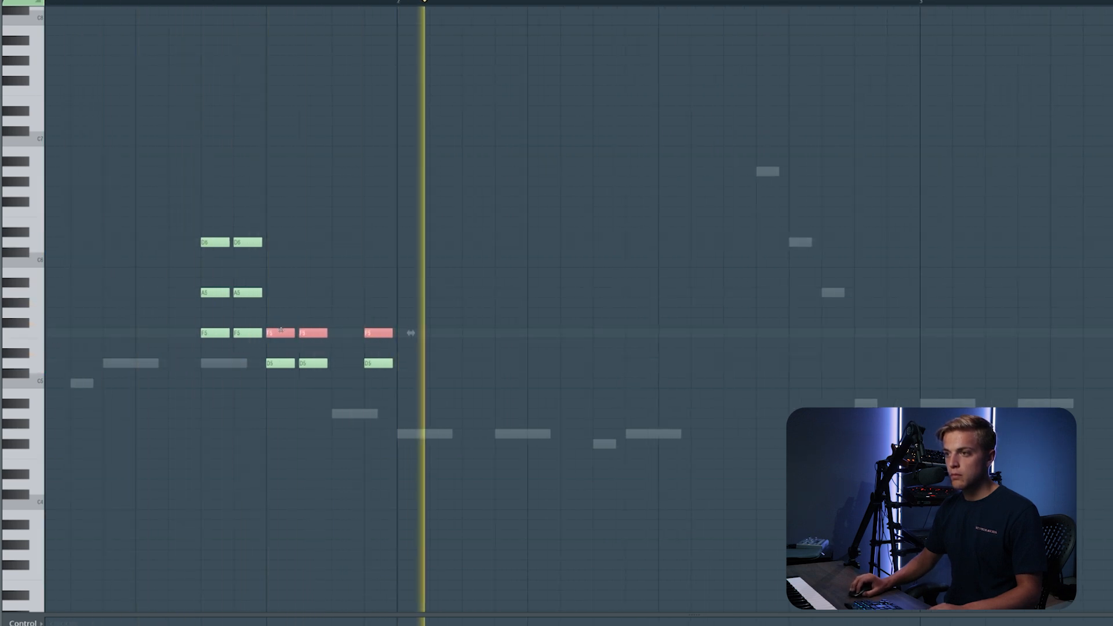
scroll(281, 331, up, 2)
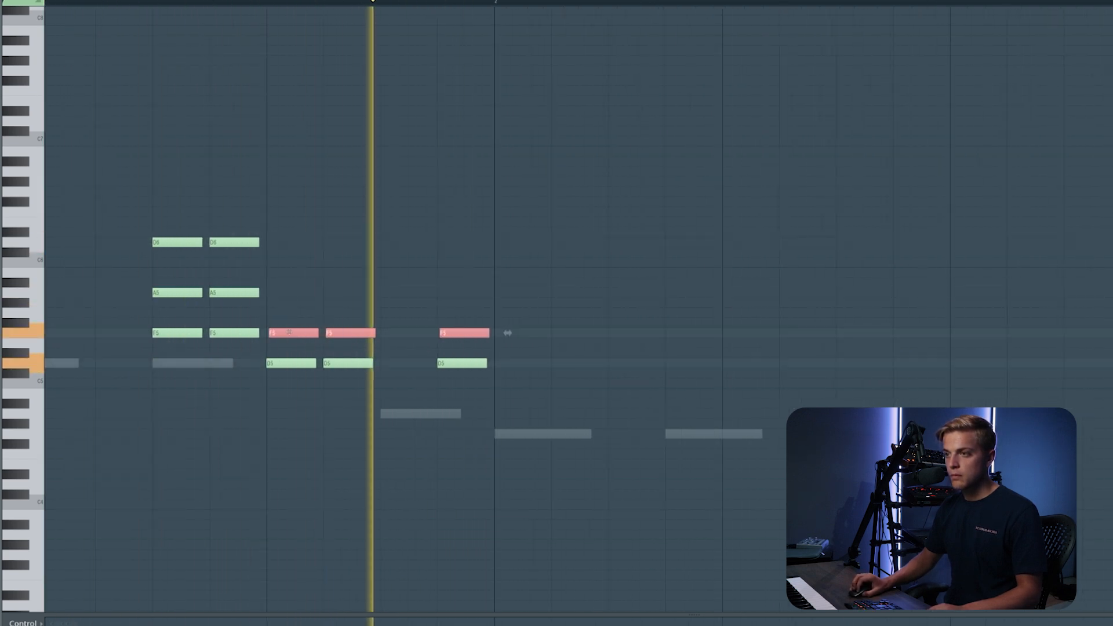
scroll(288, 333, down, 3)
drag(287, 319, 362, 346)
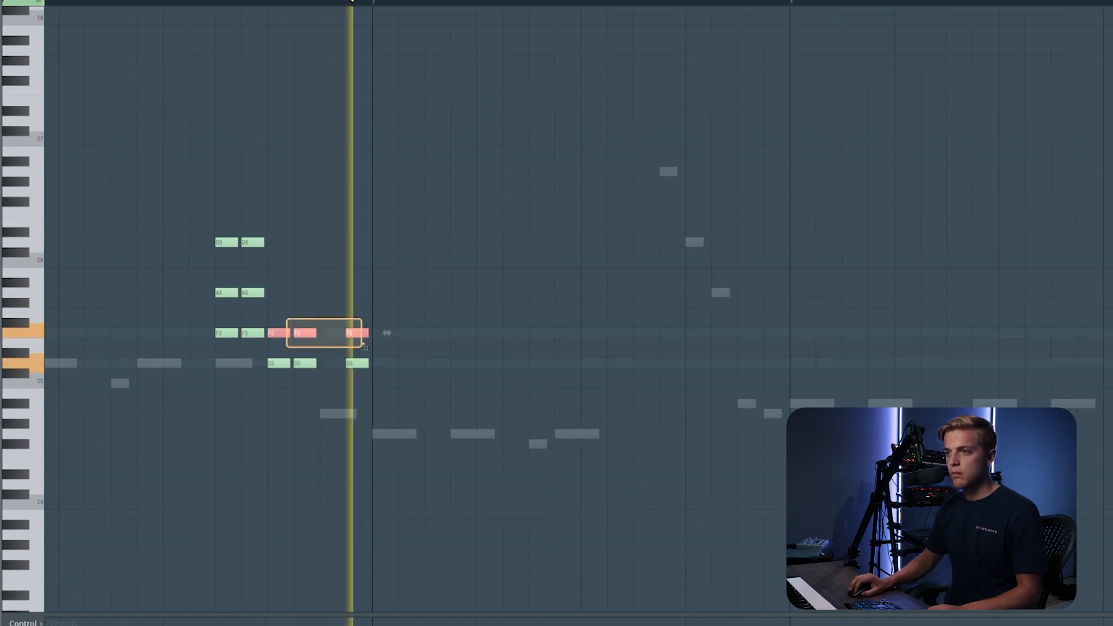
key(ctrl+b)
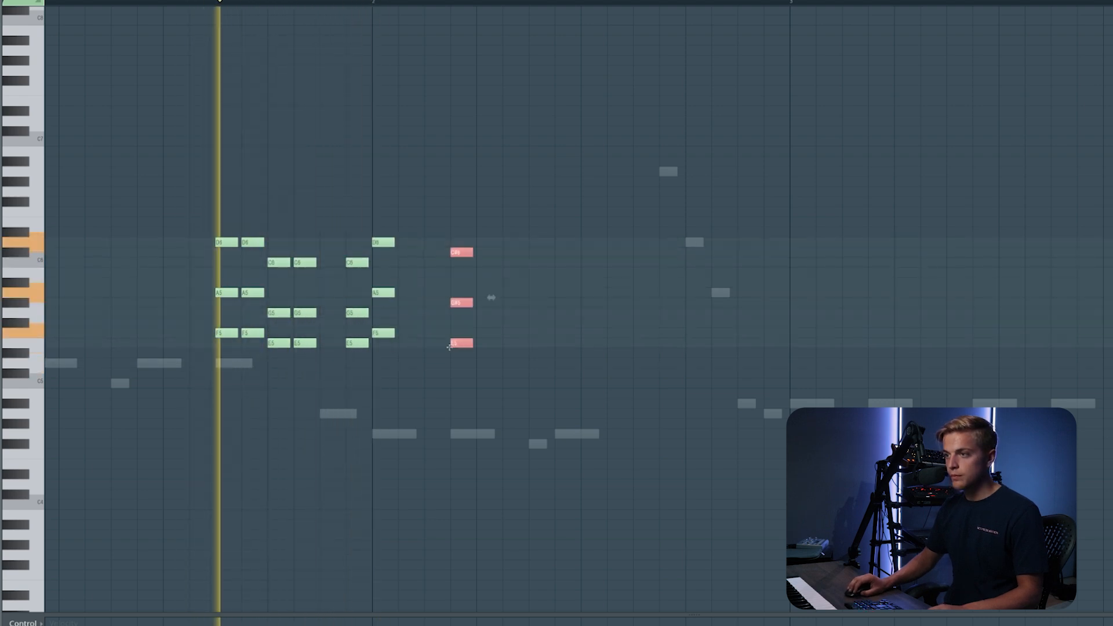
Place copies of the F5, A5, D6 chord on steps 4 and 9 of bar 2.
drag(489, 296, 464, 288)
key(space)
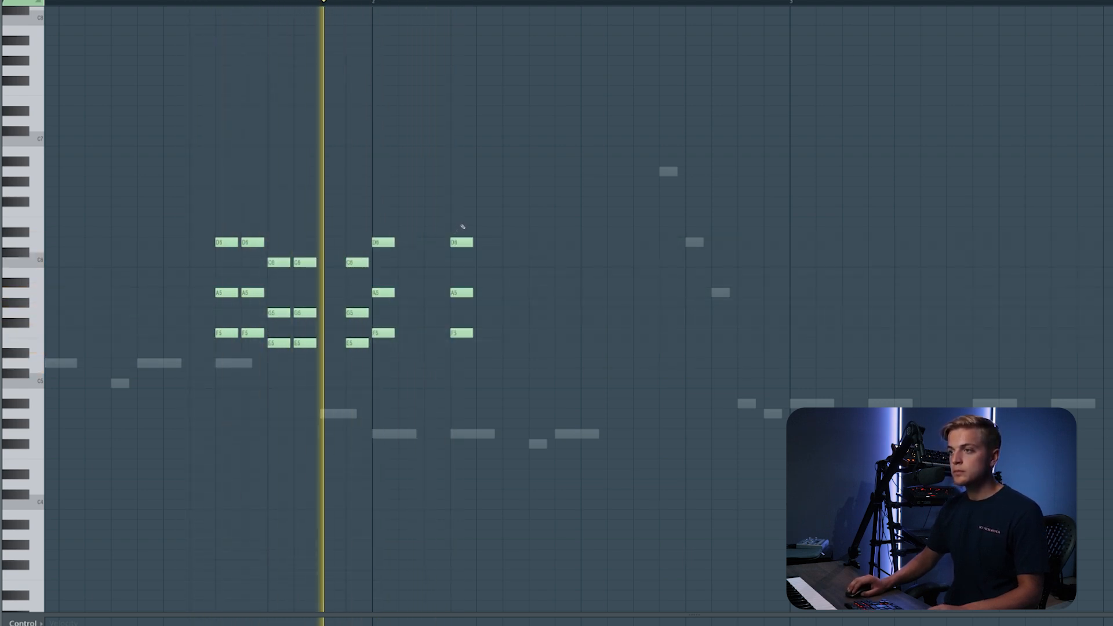
drag(463, 226, 470, 335)
key(space)
key(ctrl+b)
key(space)
drag(536, 287, 625, 287)
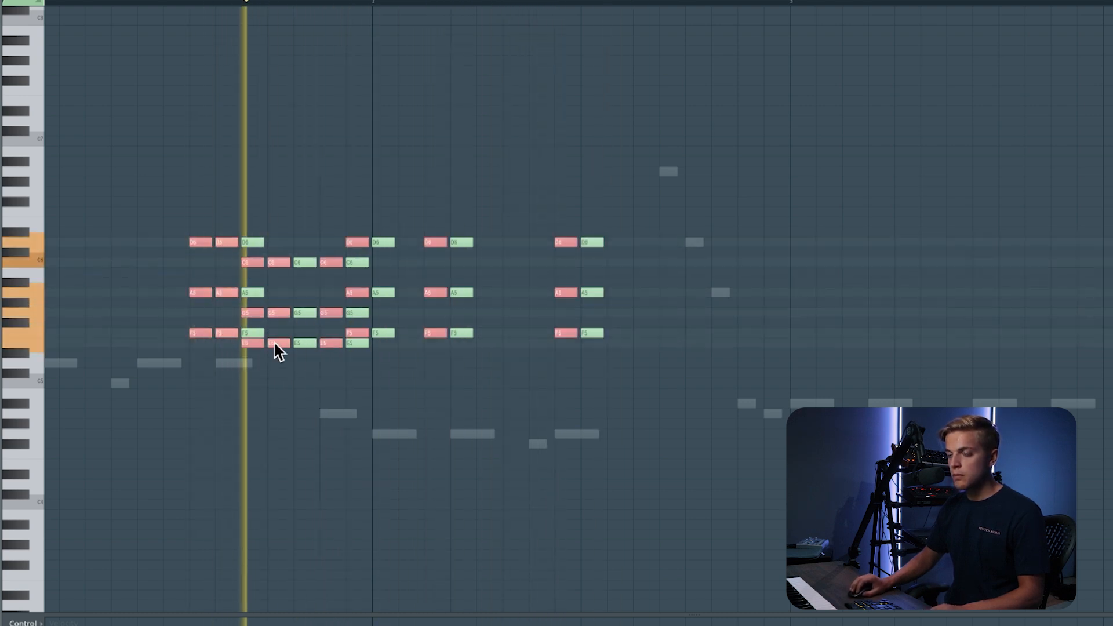
Add an E5, G5, C6 chord on step 11 of bar 2 and a short F5, A5, D6 chord on step 12.
key(ctrl+v)
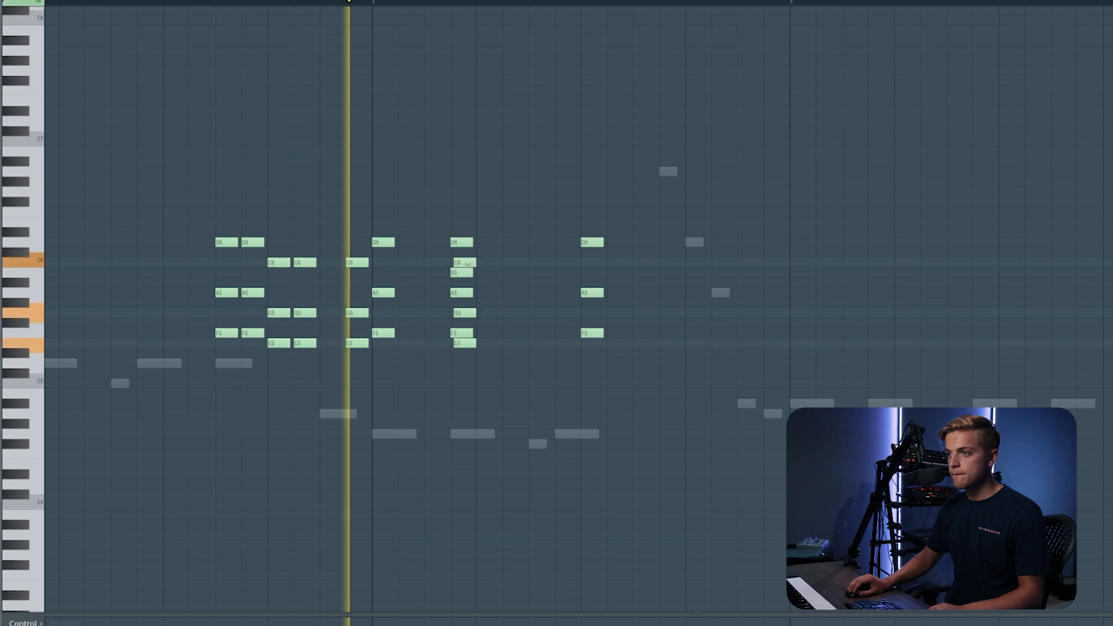
drag(473, 267, 629, 267)
key(space)
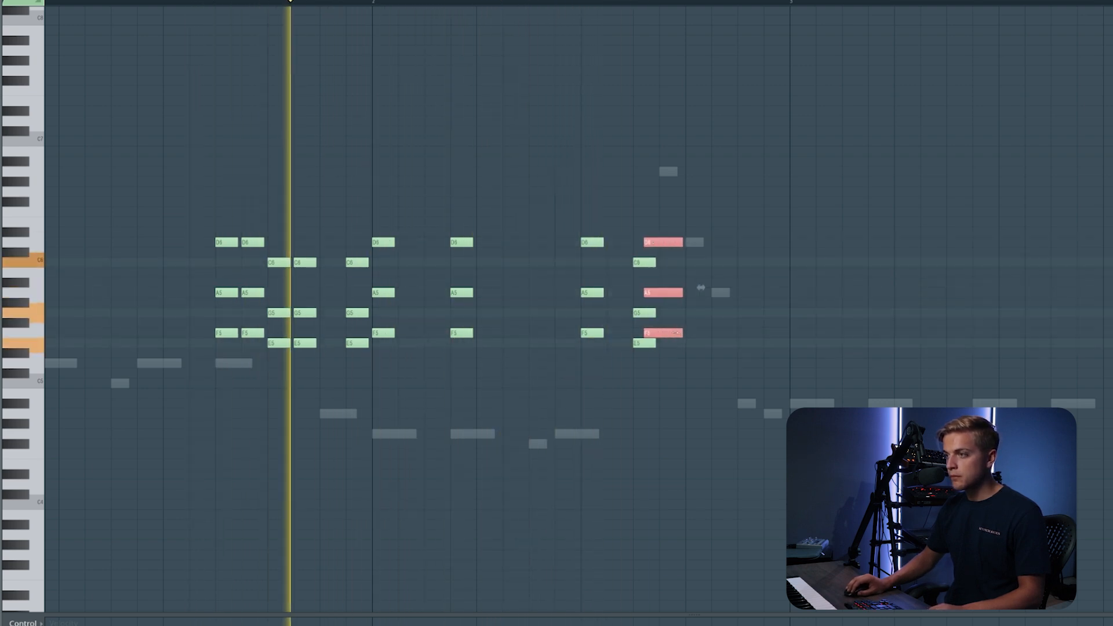
drag(681, 334, 670, 335)
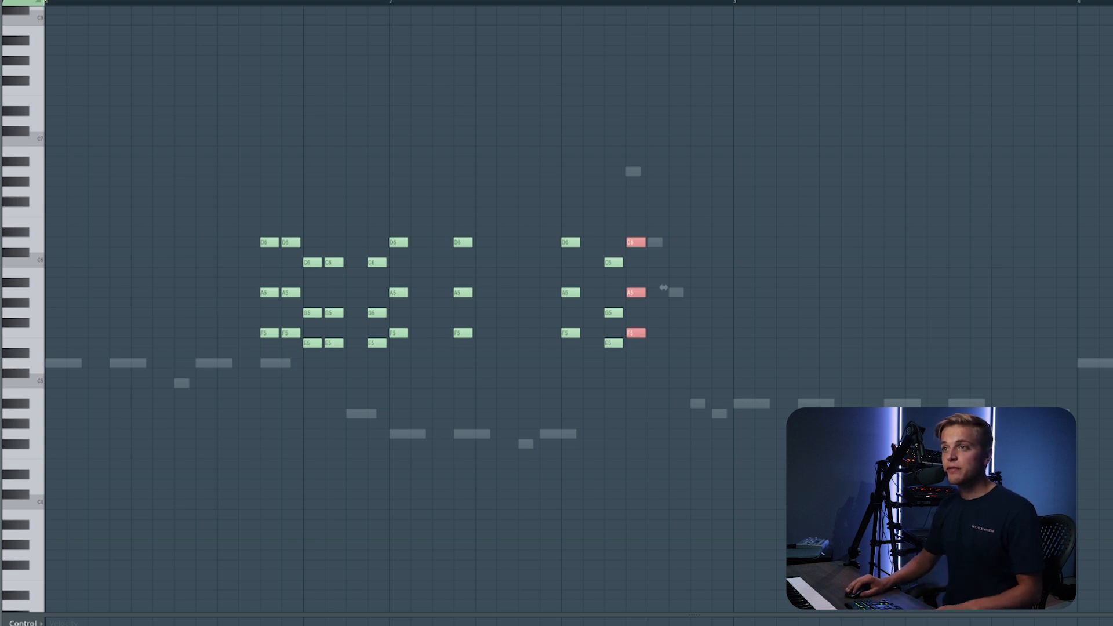
Select the full two-bar chord pattern and duplicate it into bars 3 and 4.
drag(185, 106, 704, 356)
click(644, 273)
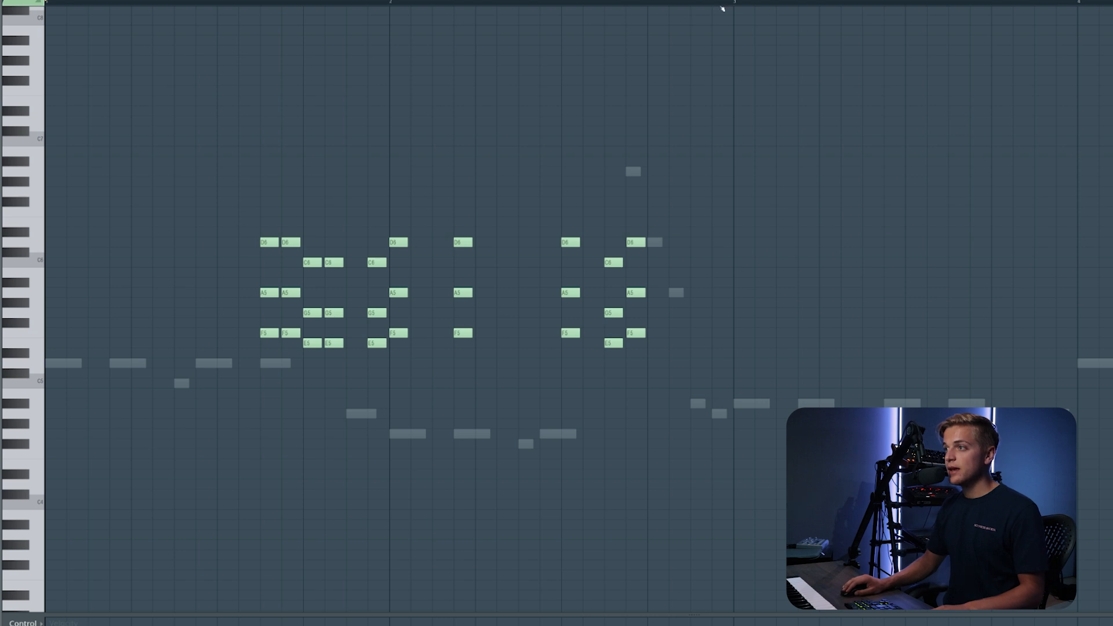
drag(735, 3, 63, 47)
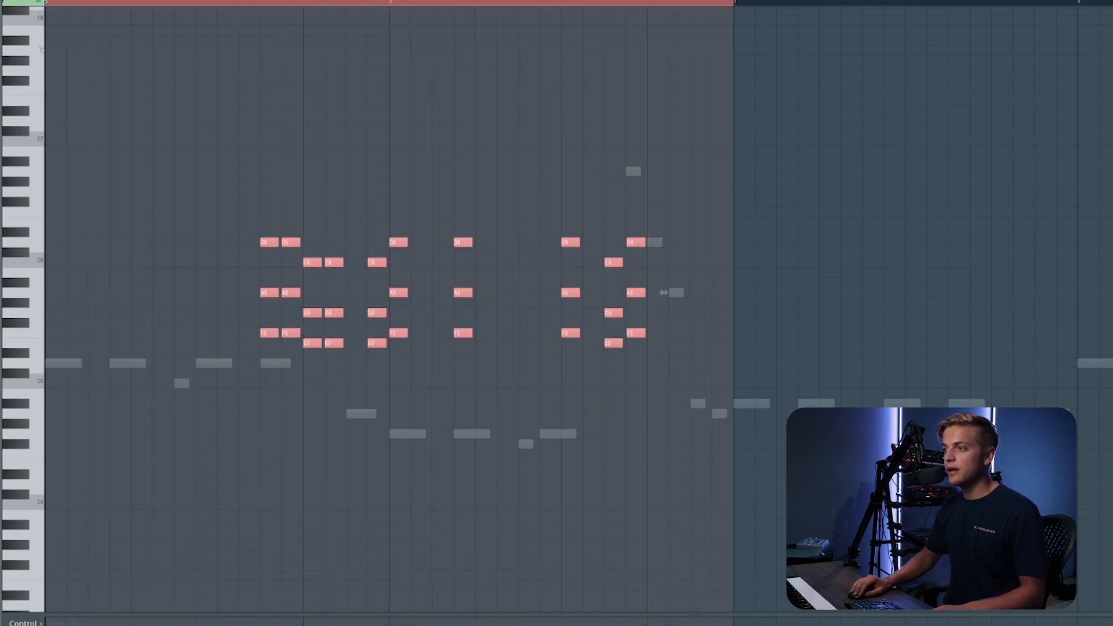
scroll(194, 122, down, 3)
key(ctrl+b)
key(ctrl+a)
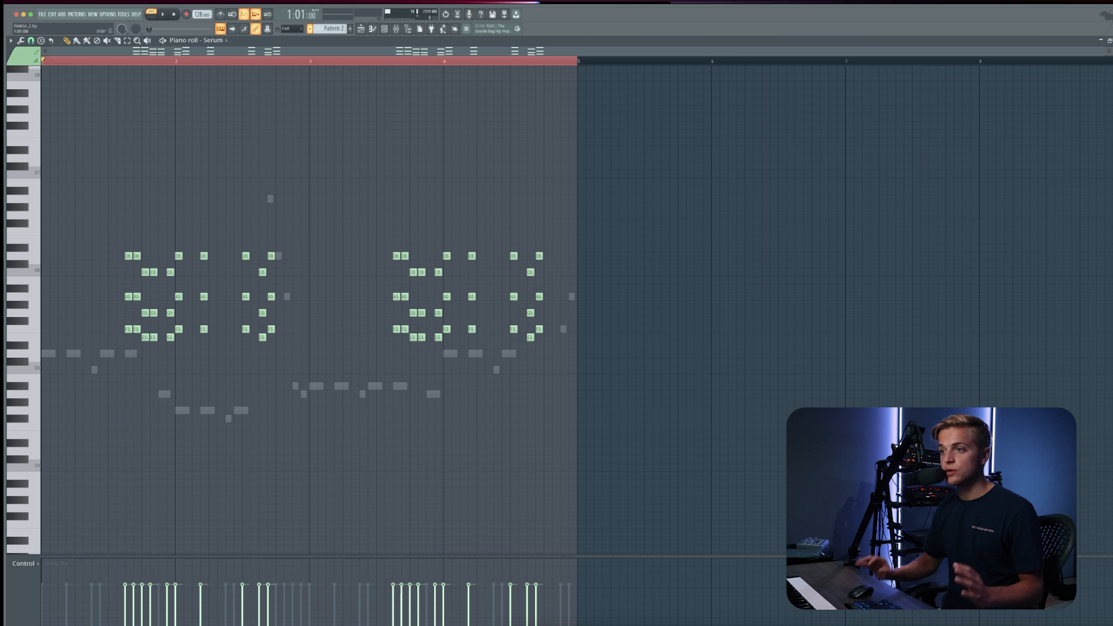
Play back the four-bar chord pattern, listen again with its Parametric EQ 2 in view, and open the mixer.
key(space)
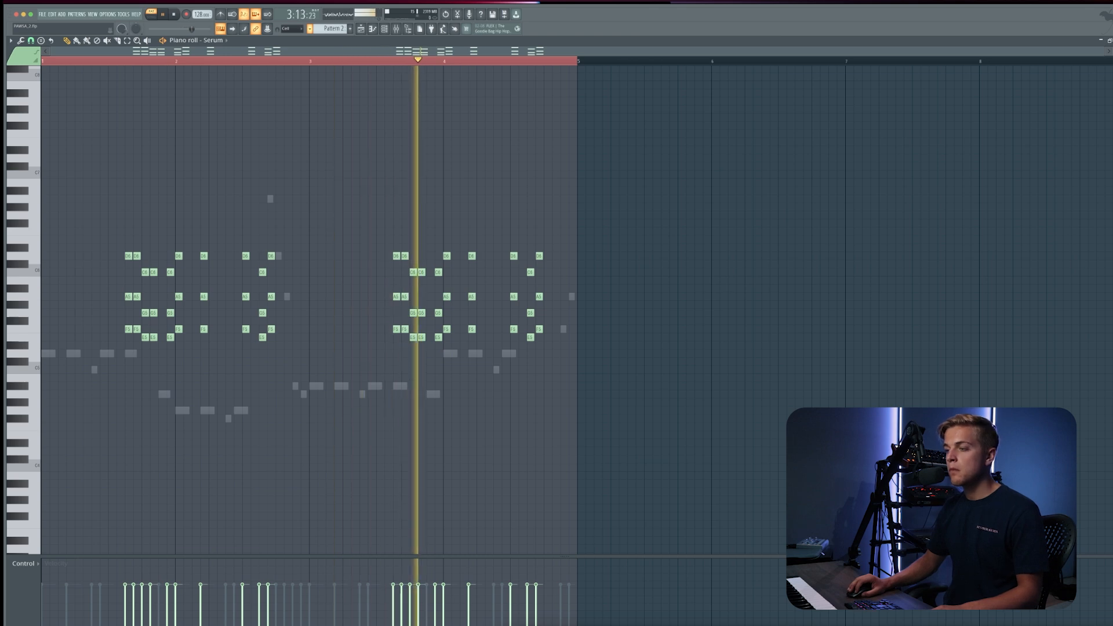
key(space)
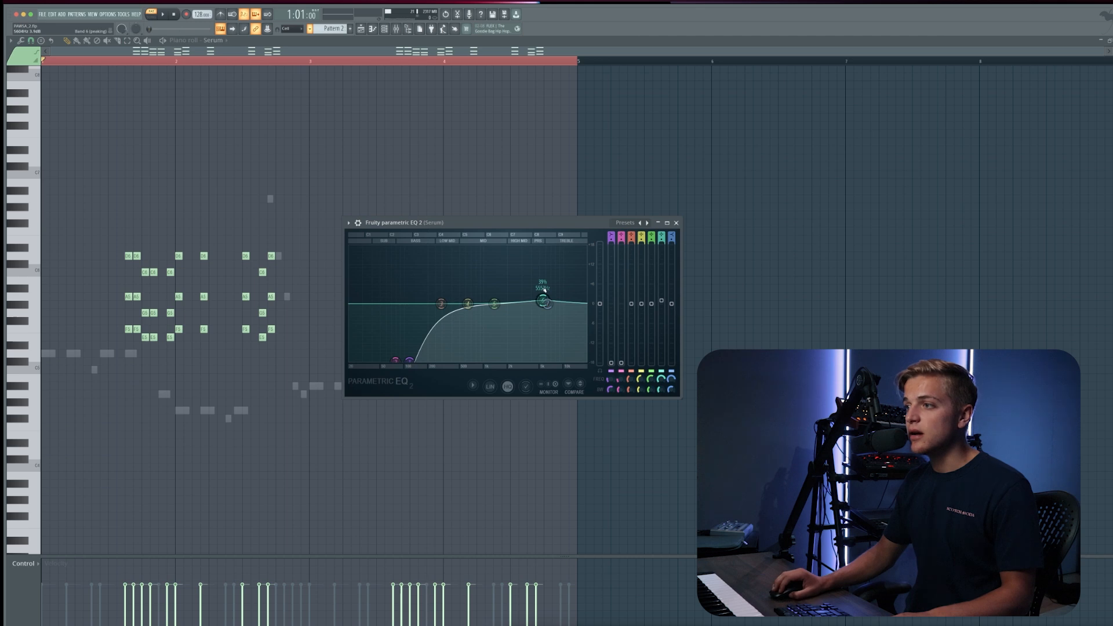
key(space)
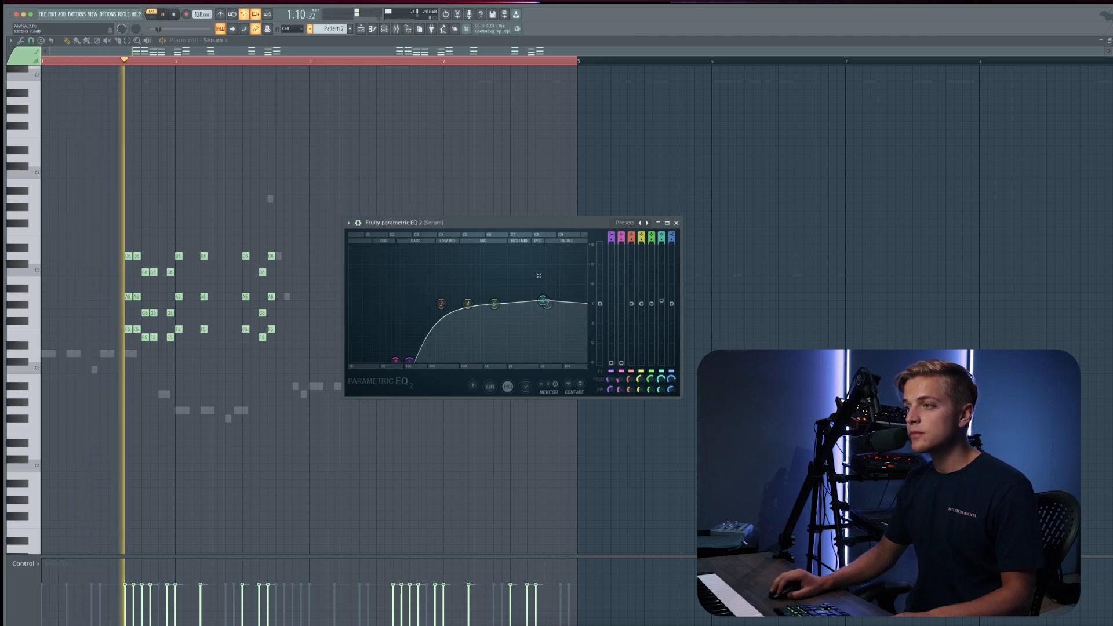
key(space)
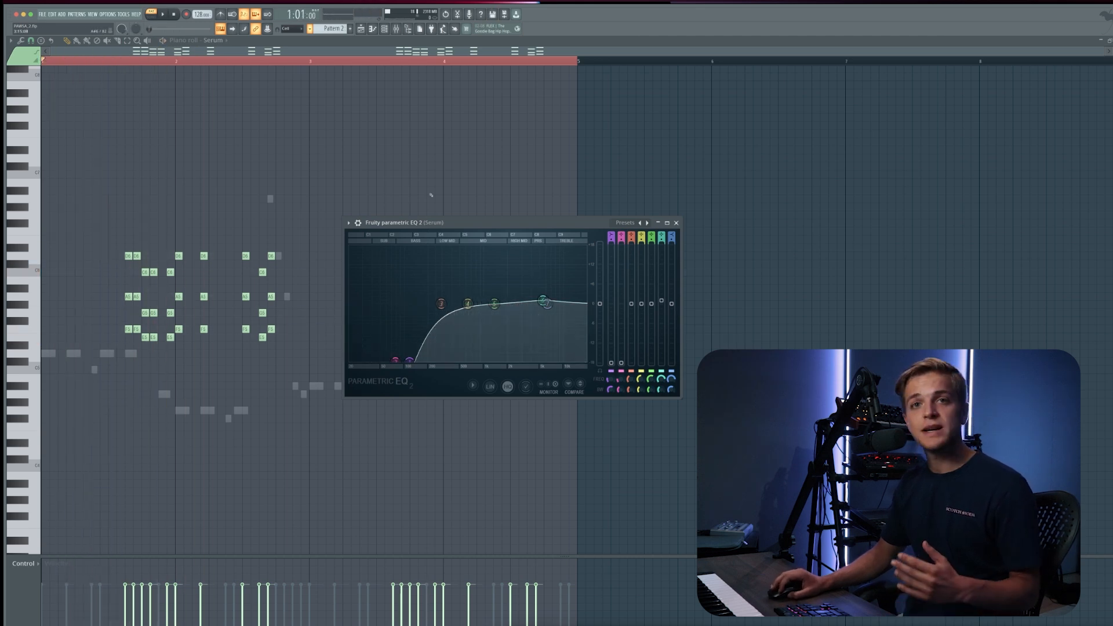
click(396, 29)
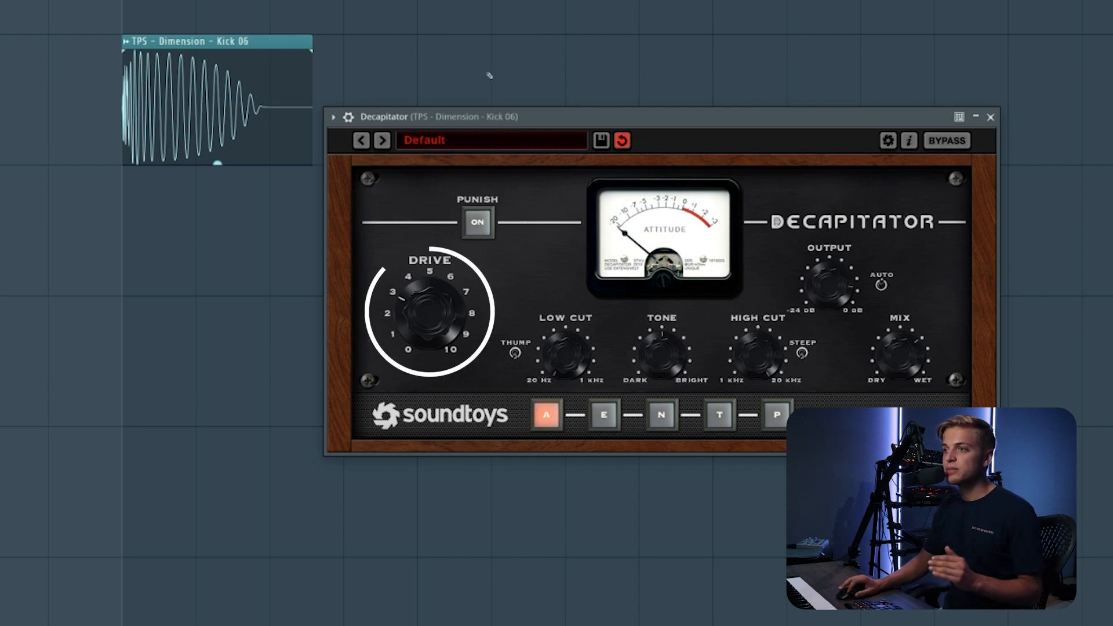
Audition the Kick 06 sample with its Decapitator saturation and close the plugin window.
key(space)
key(space)
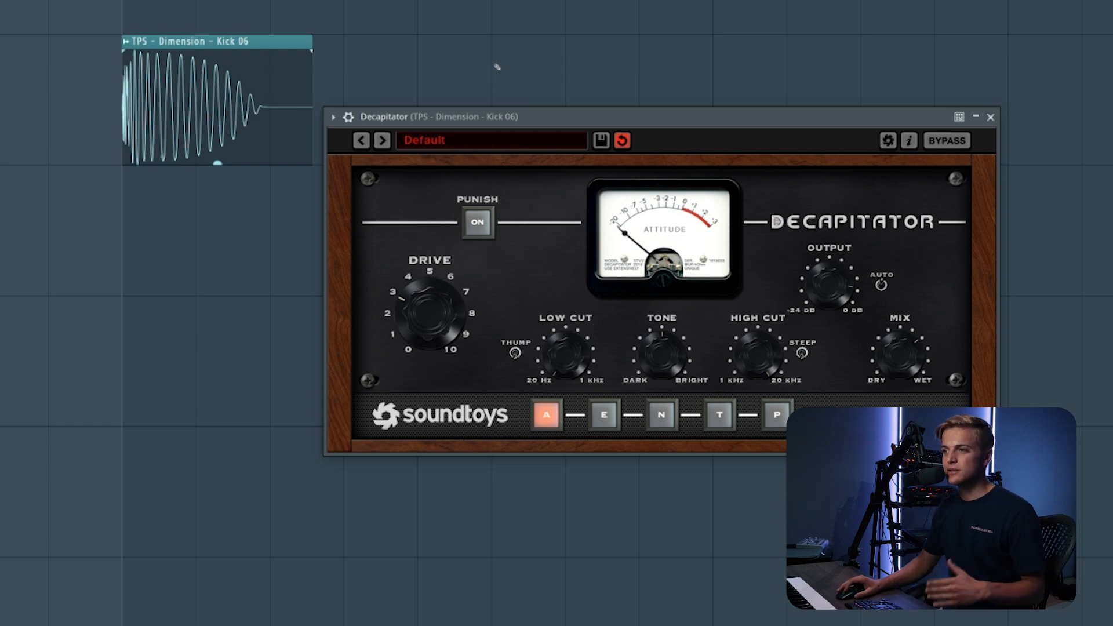
click(991, 118)
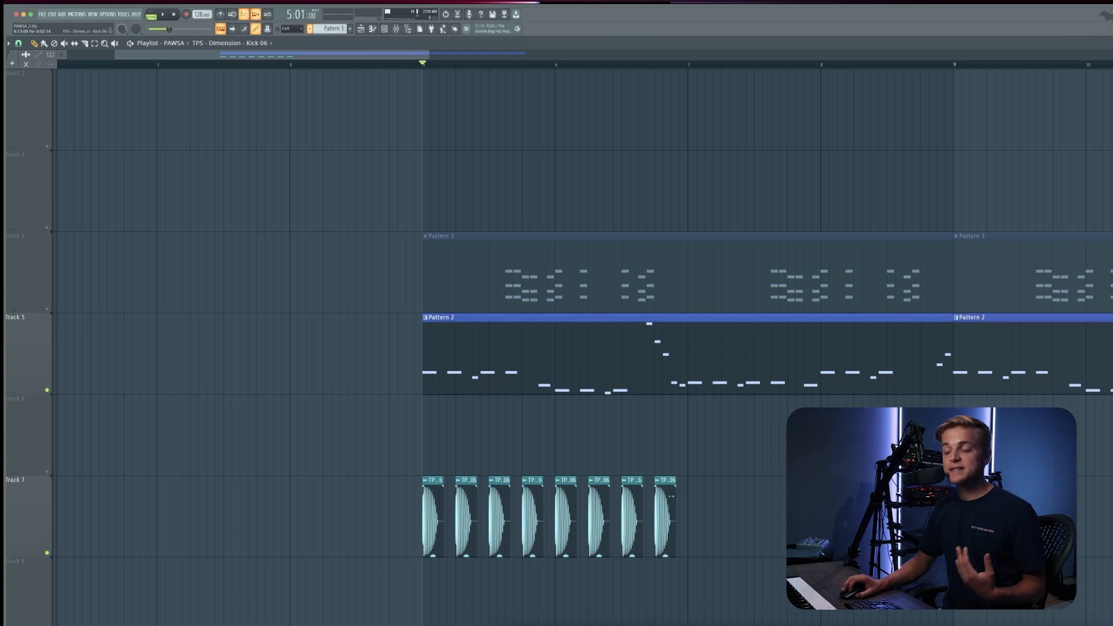
Play the kicks on track 7 together with the bass line from bar 5.
scroll(688, 504, down, 1)
key(space)
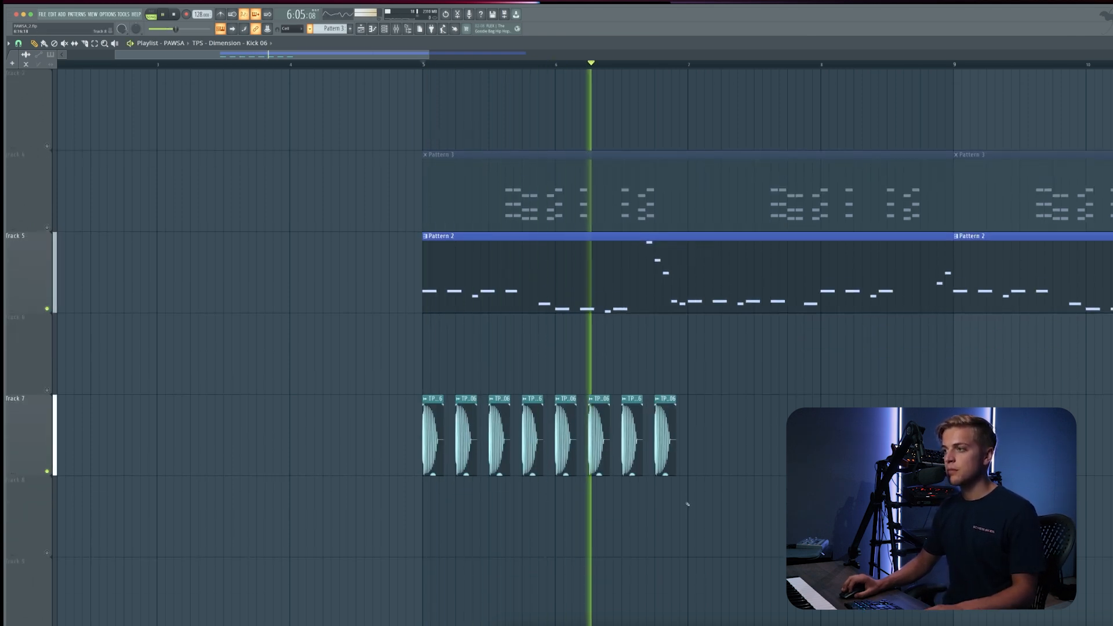
key(space)
Continue the kick on every beat of track 7 up to bar 13 and end the playback range there.
scroll(688, 503, down, 1)
scroll(690, 500, down, 3)
scroll(649, 486, down, 6)
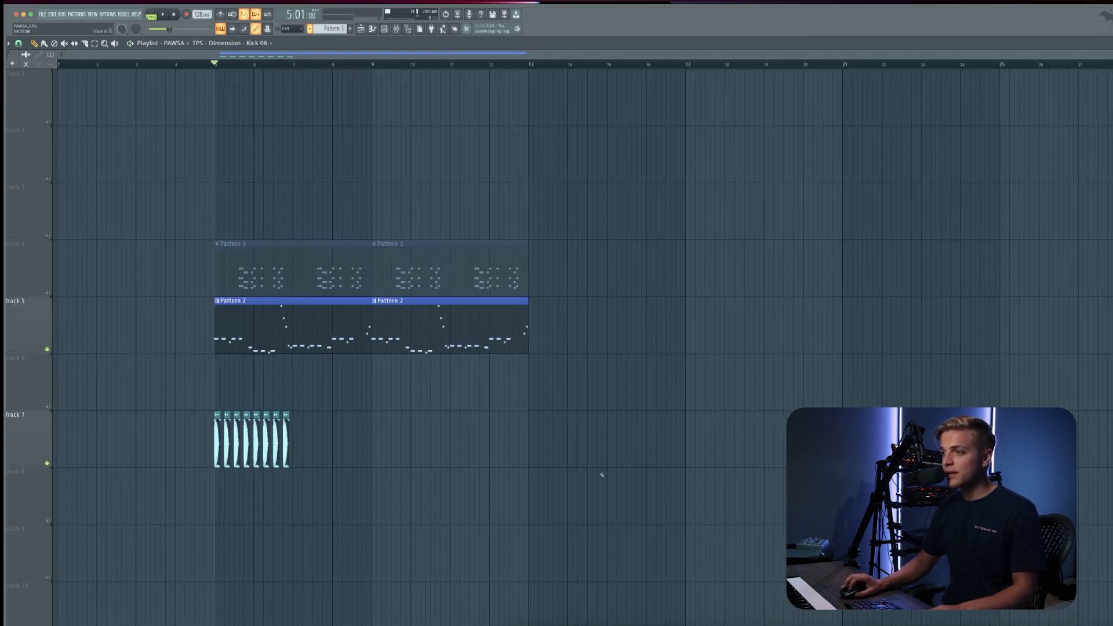
scroll(234, 137, up, 8)
scroll(235, 140, down, 6)
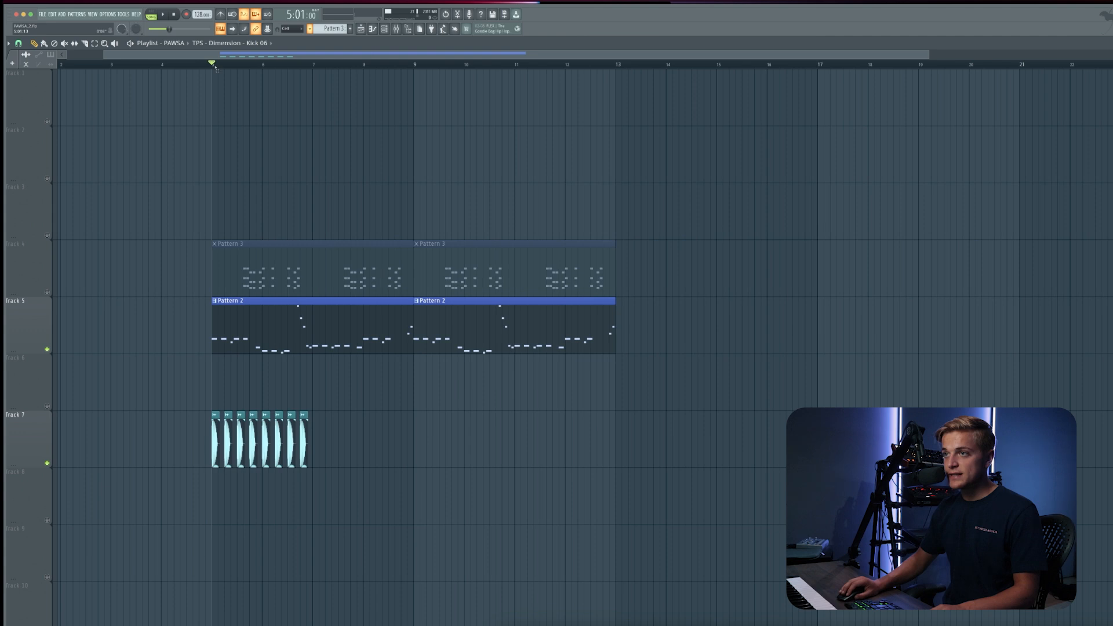
drag(211, 65, 271, 86)
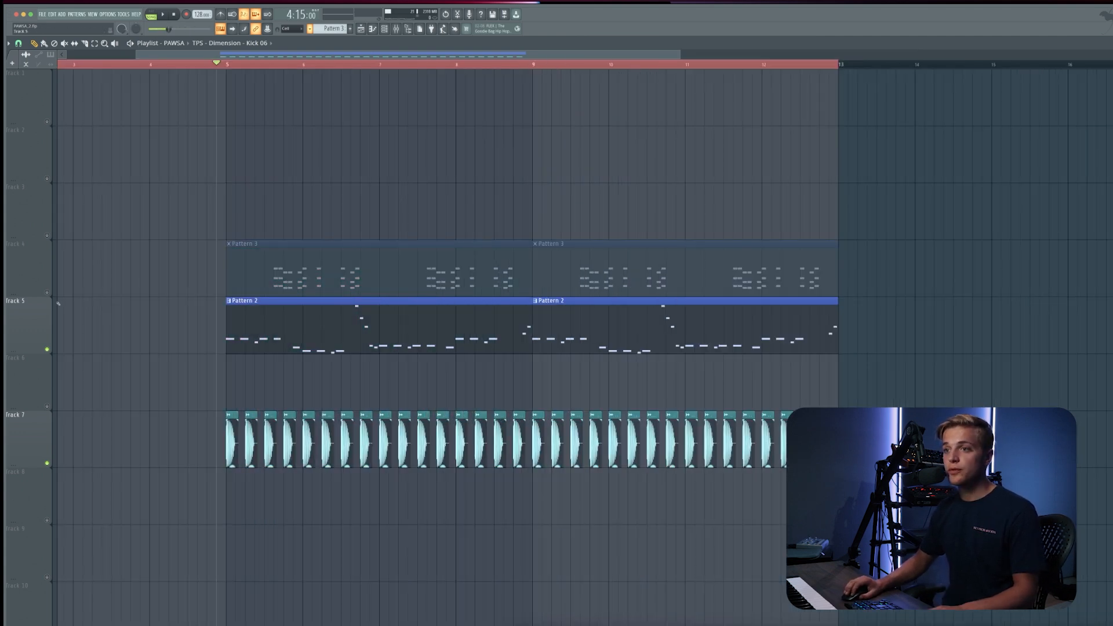
Mute the bass line, then isolate the Snare 10 track together with the Clap 09 track.
click(47, 292)
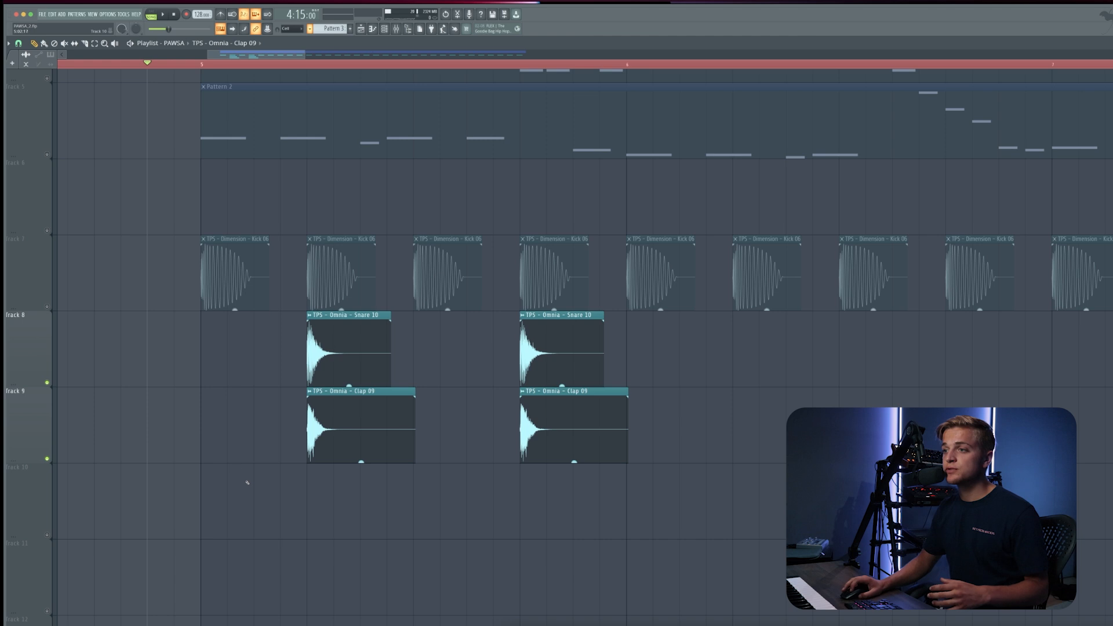
right_click(48, 383)
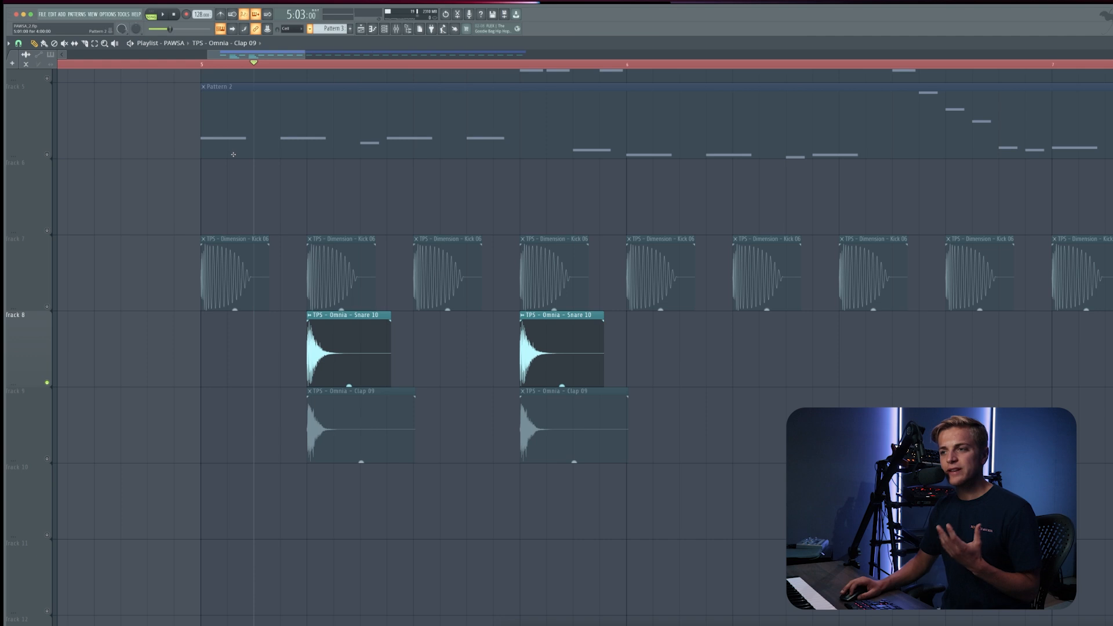
click(48, 459)
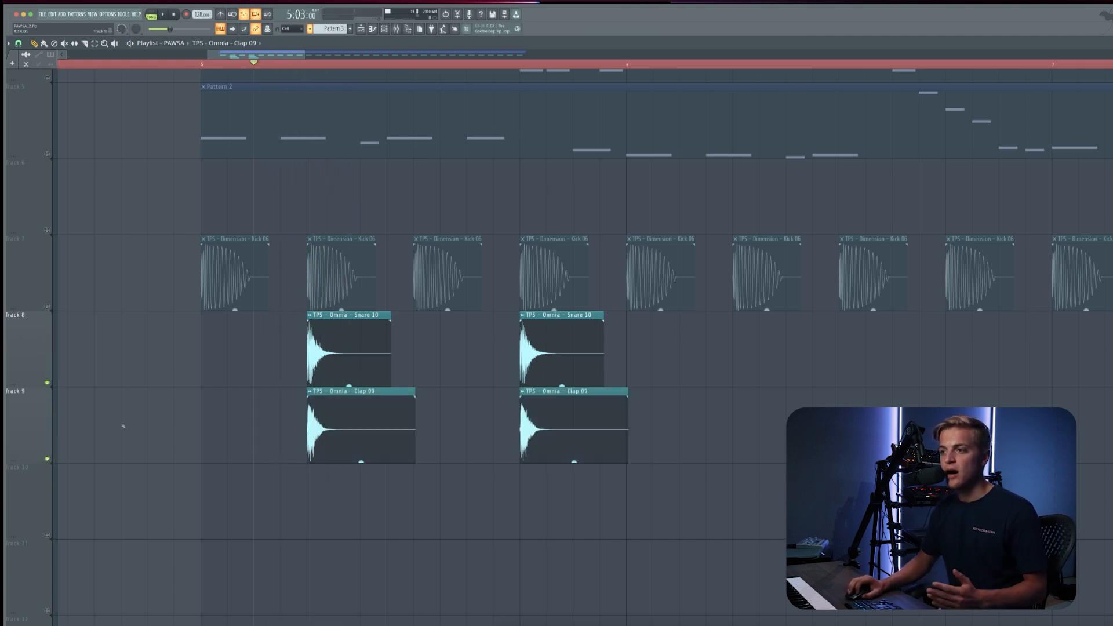
Listen to the snare and clap layered with the kick and open the mixer to review them.
key(space)
key(space)
key(space)
key(space)
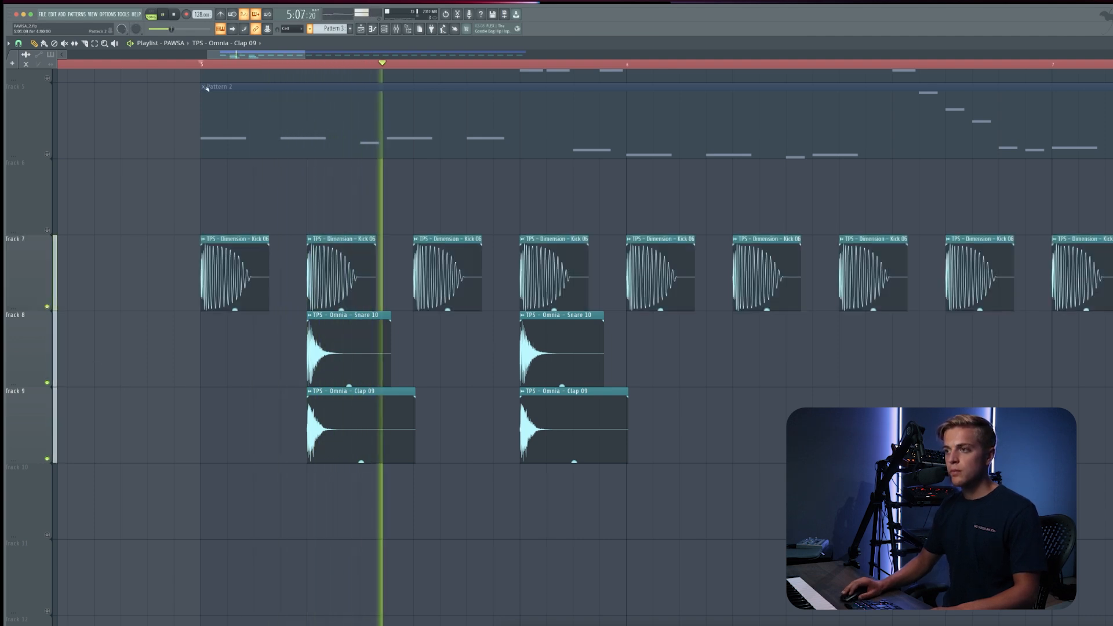
key(space)
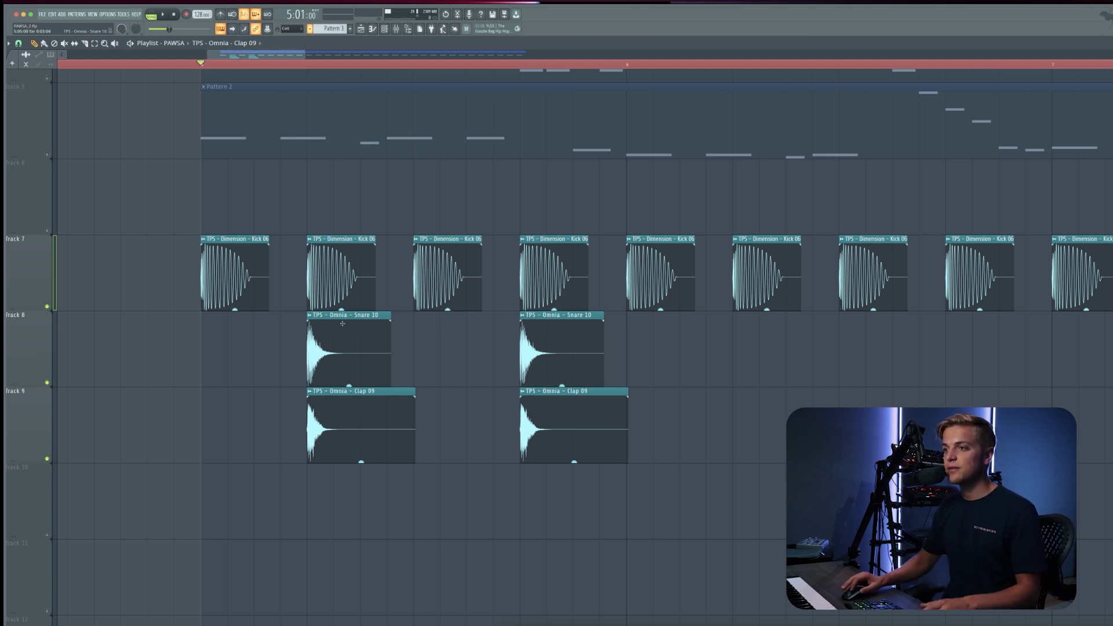
key(F9)
key(space)
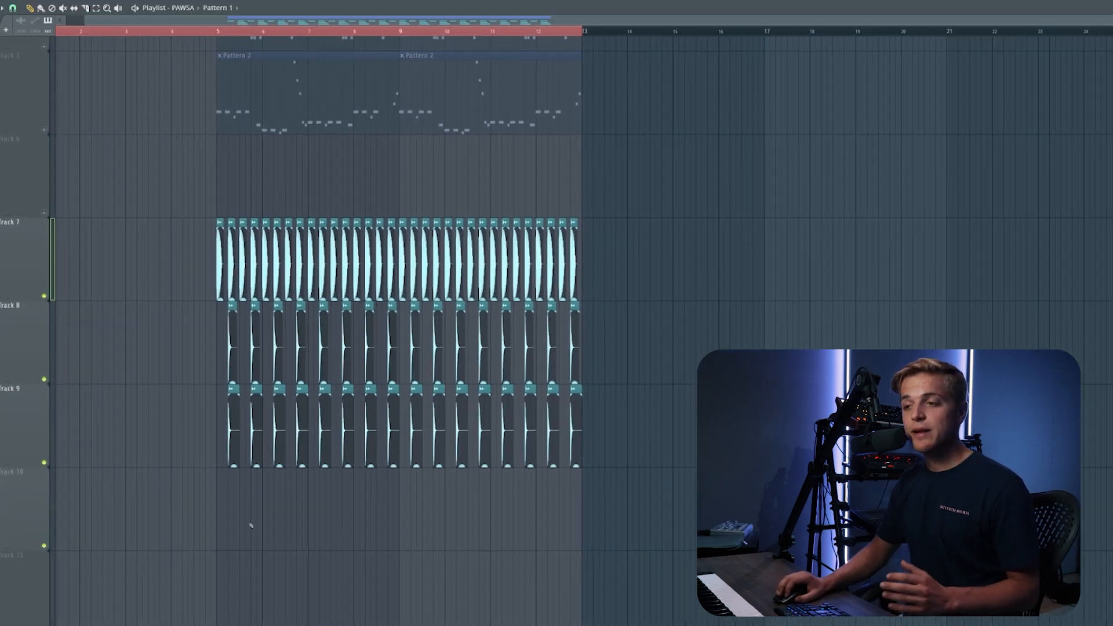
Place four consecutive two-bar Pattern 1 clips on track 10, filling bars 5 through 12.
drag(210, 513, 207, 513)
drag(309, 514, 287, 517)
drag(403, 510, 377, 511)
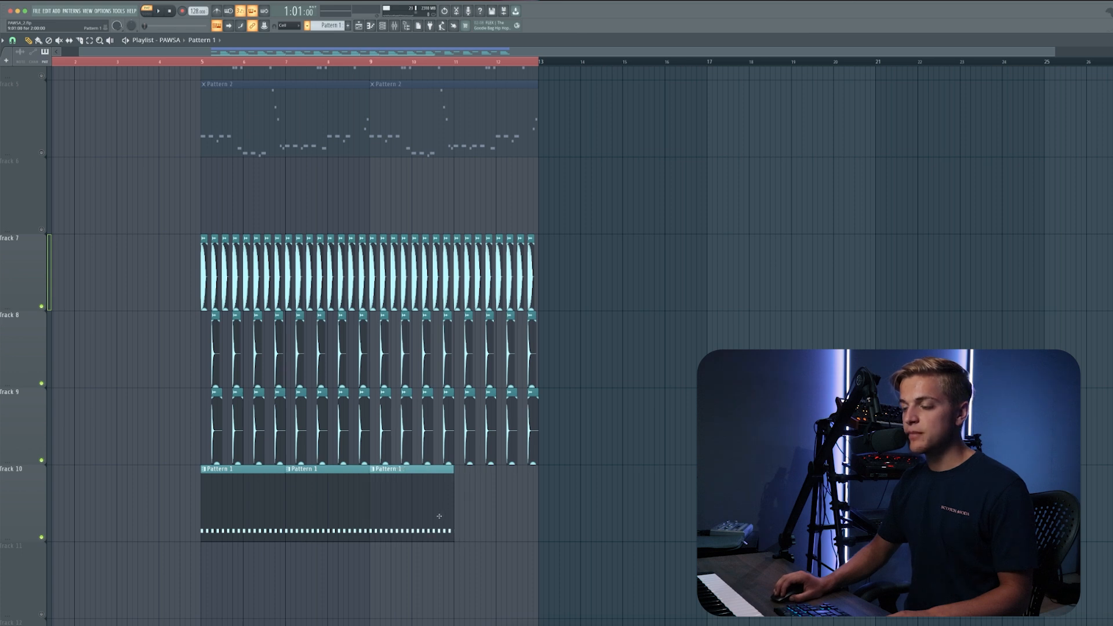
click(456, 519)
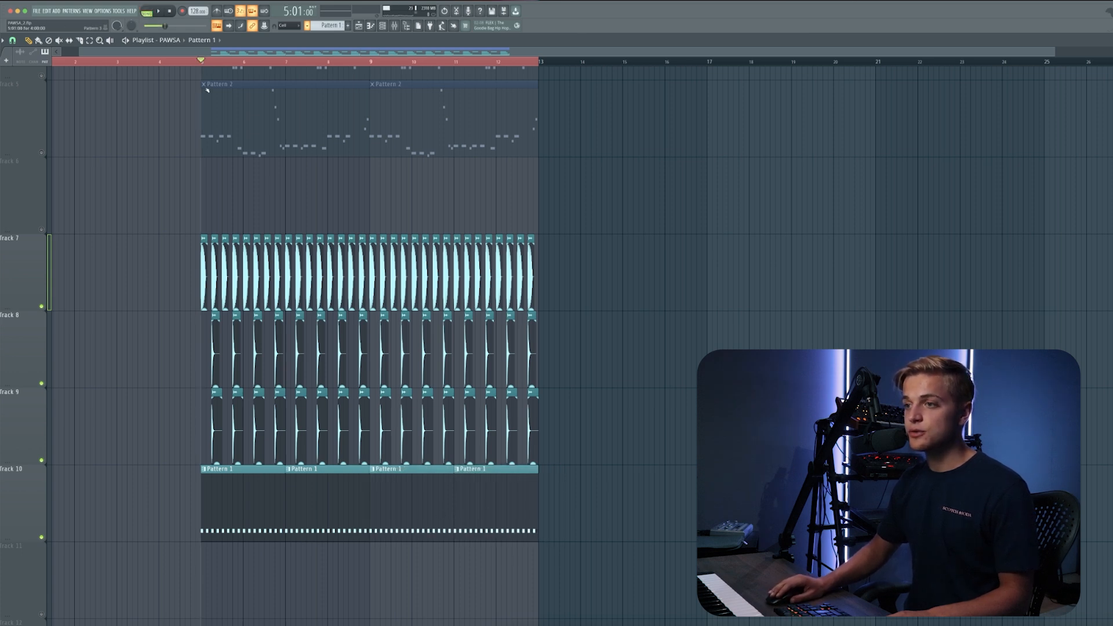
Play the drums with the Pattern 1 clips and toggle track 10's mute to compare.
key(space)
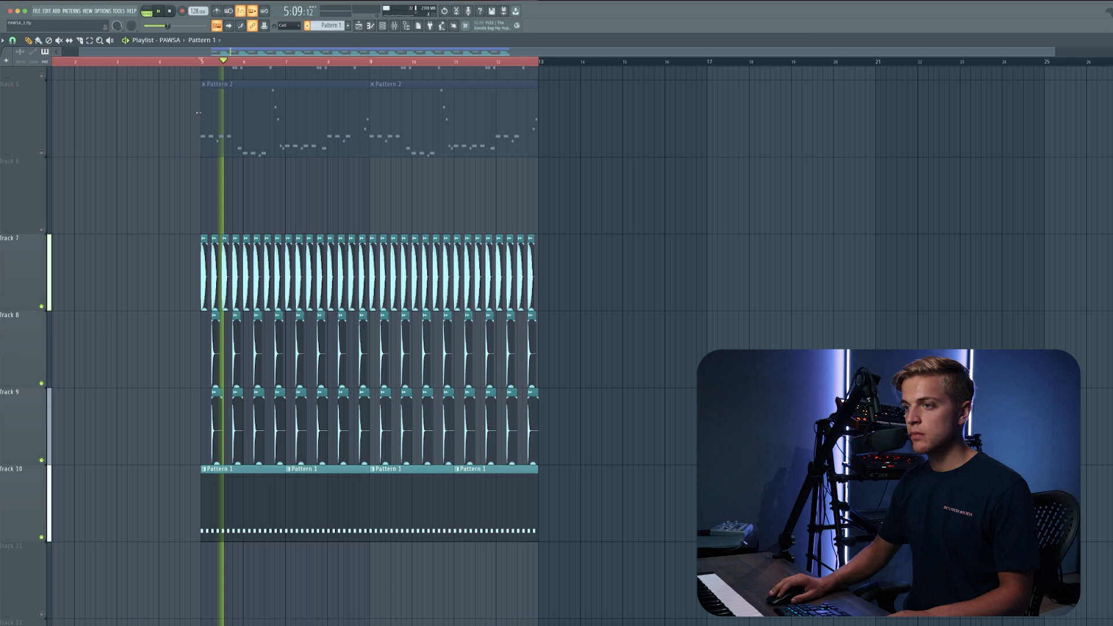
click(41, 538)
key(space)
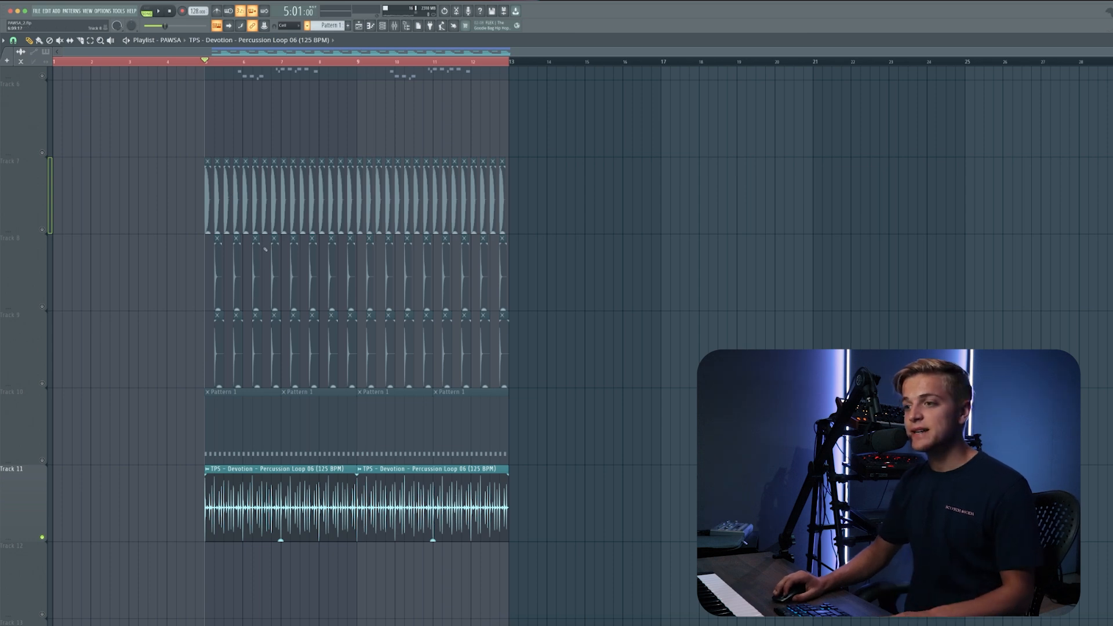
Audition the isolated Percussion Loop 06 and review its Transient Processor effect from the mixer.
key(space)
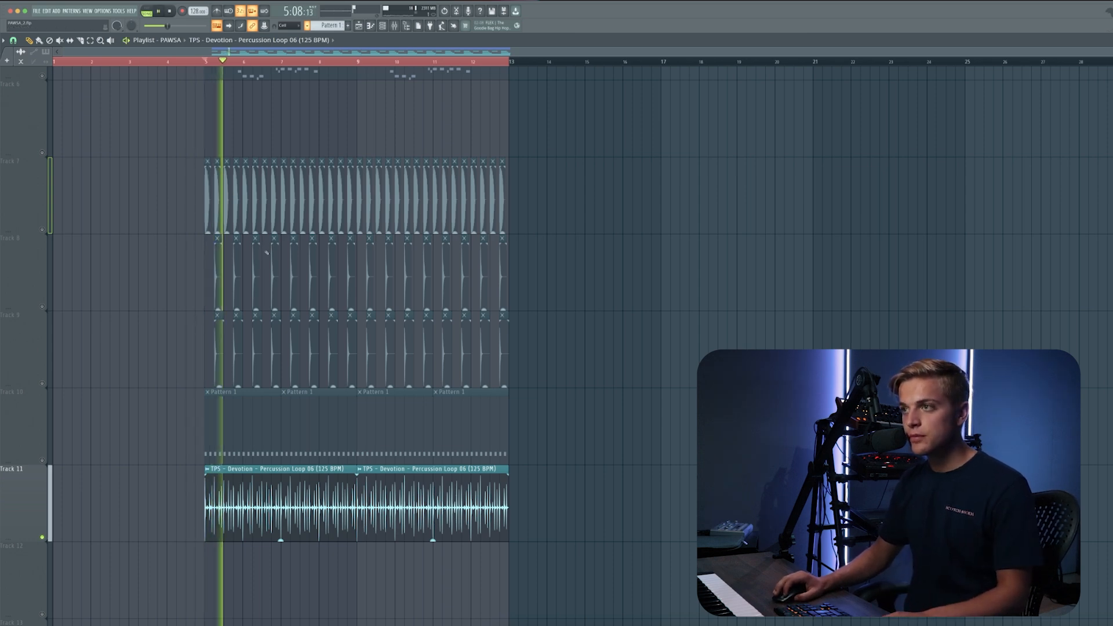
key(F9)
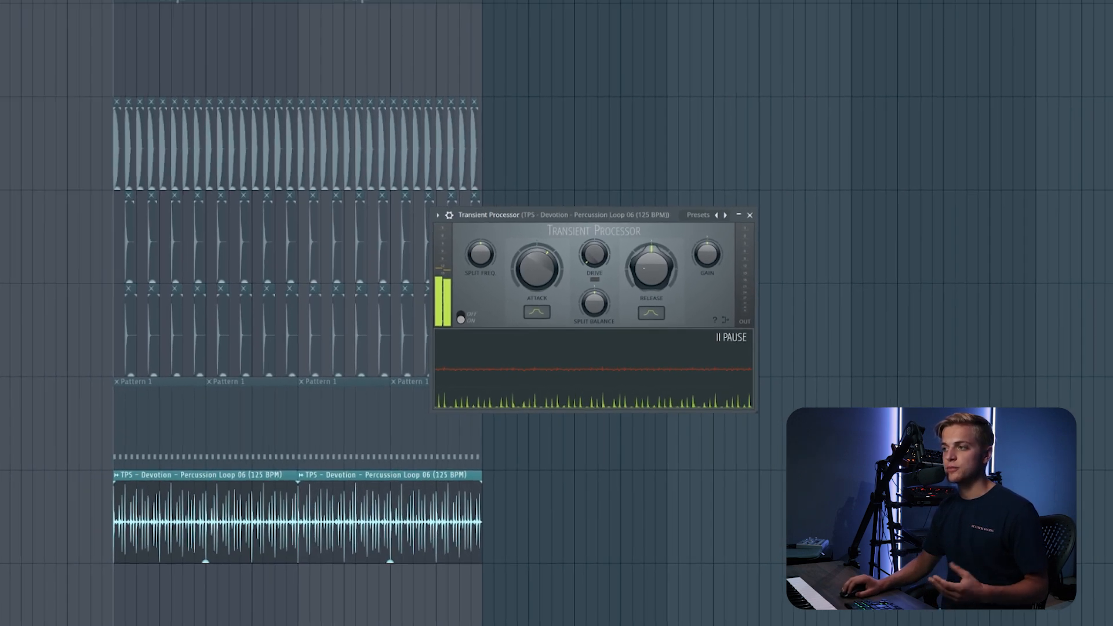
key(space)
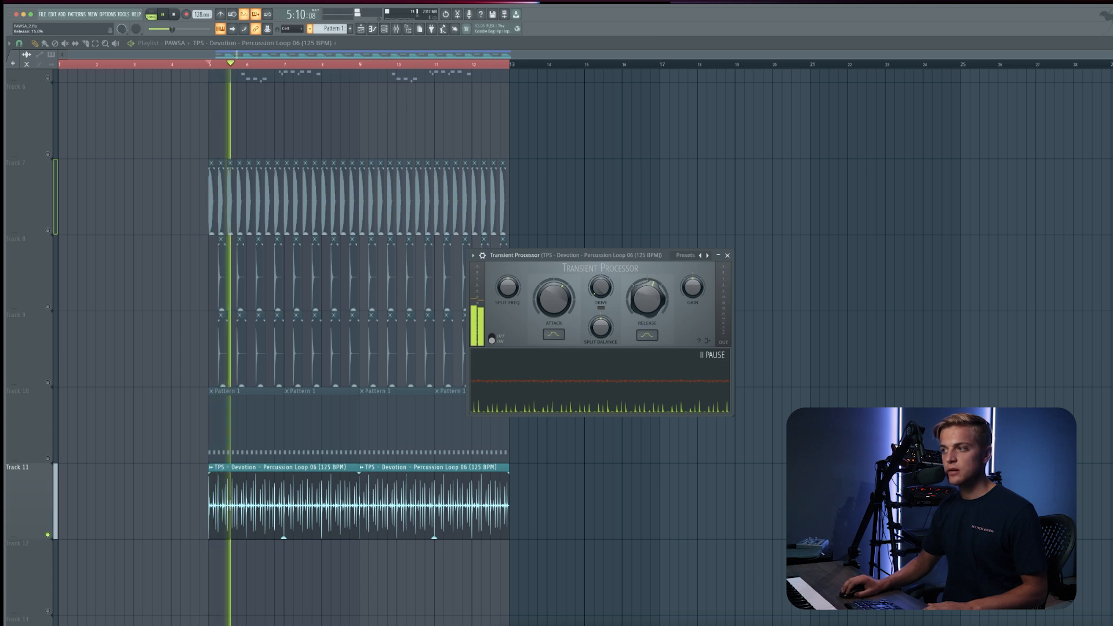
key(space)
Unmute the kick, snare, clap and Pattern 1 tracks and play them with the percussion loop.
click(49, 231)
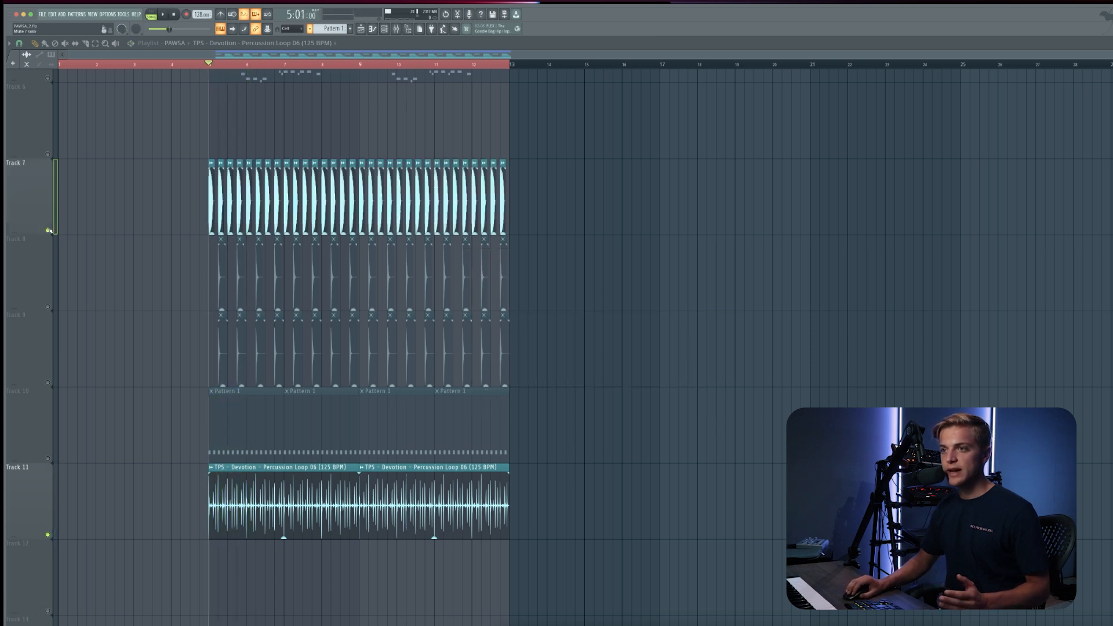
click(48, 306)
click(49, 383)
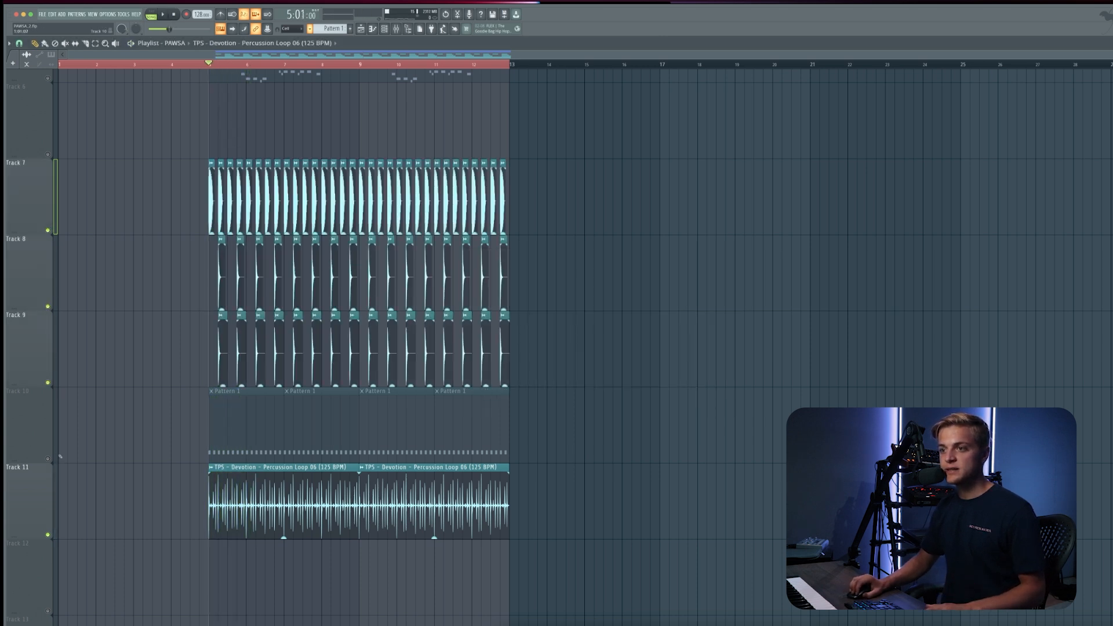
click(48, 458)
key(space)
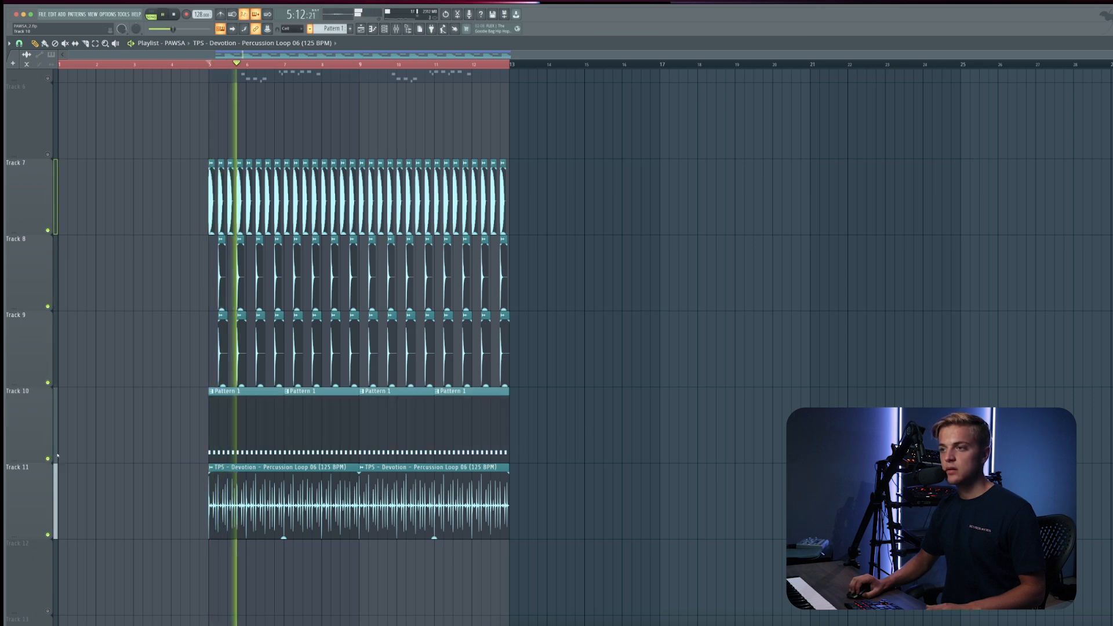
key(space)
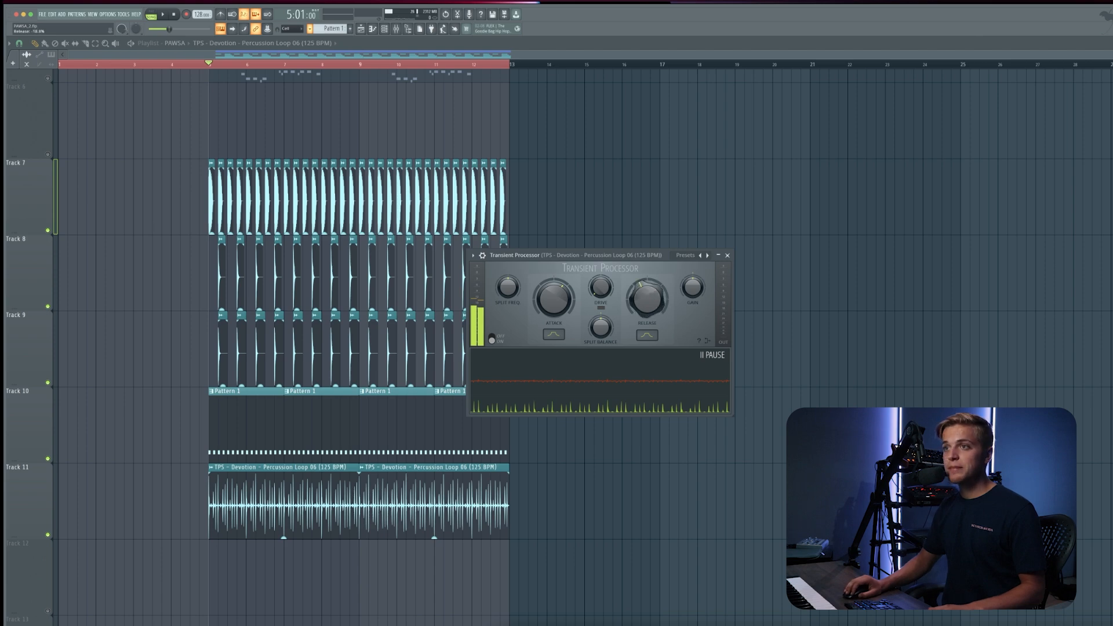
Lower the Transient Processor's Release on the percussion loop, then raise it again during playback to compare the effect.
drag(647, 299, 647, 323)
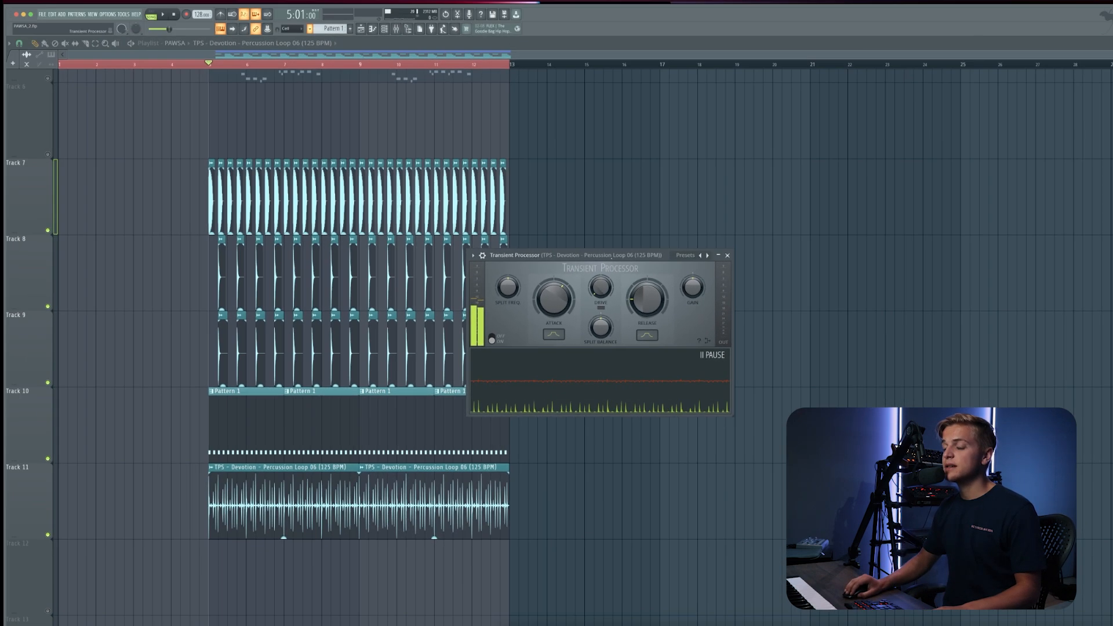
drag(495, 156, 691, 139)
drag(721, 242, 720, 237)
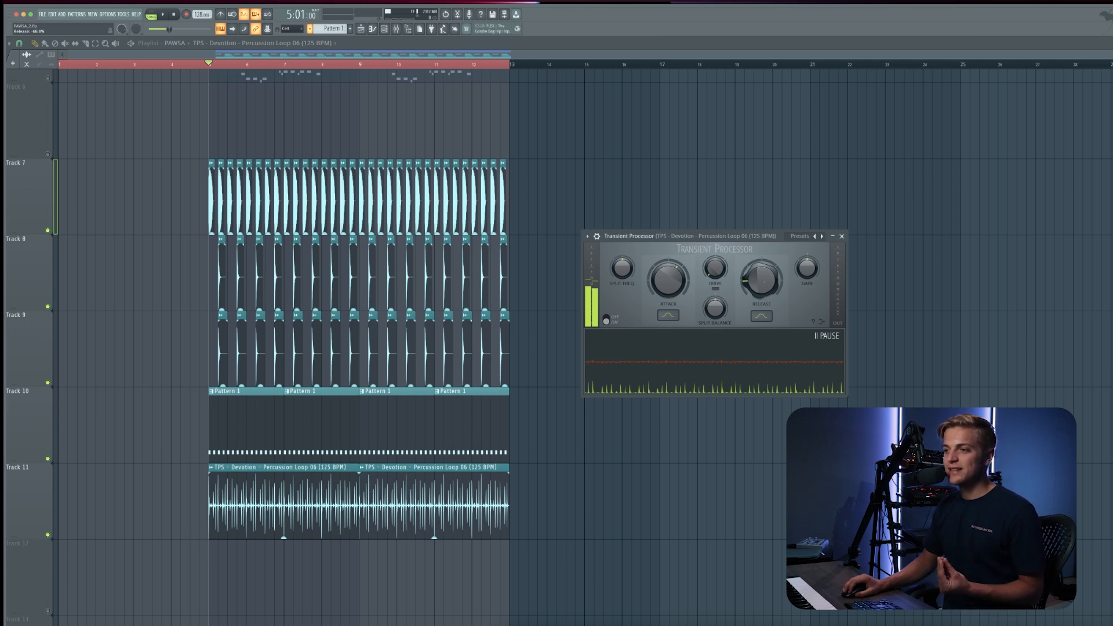
key(space)
drag(762, 280, 762, 229)
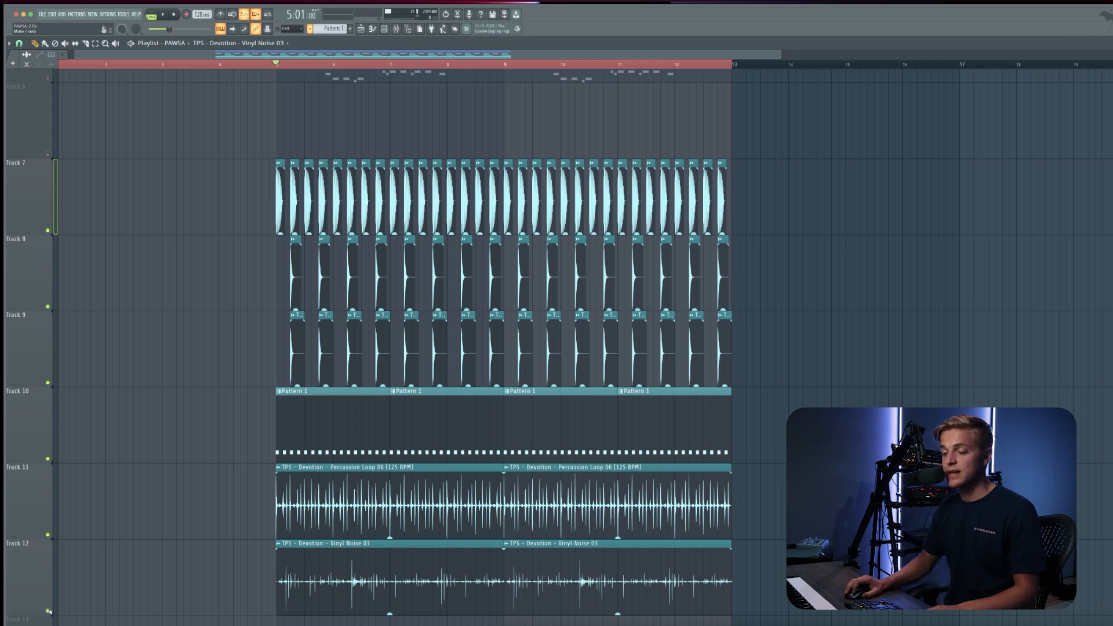
Solo the Vinyl Noise 03 track, then re-enable the percussion loop, Pattern 1, clap, snare and kick tracks for playback.
right_click(49, 612)
click(48, 535)
click(48, 458)
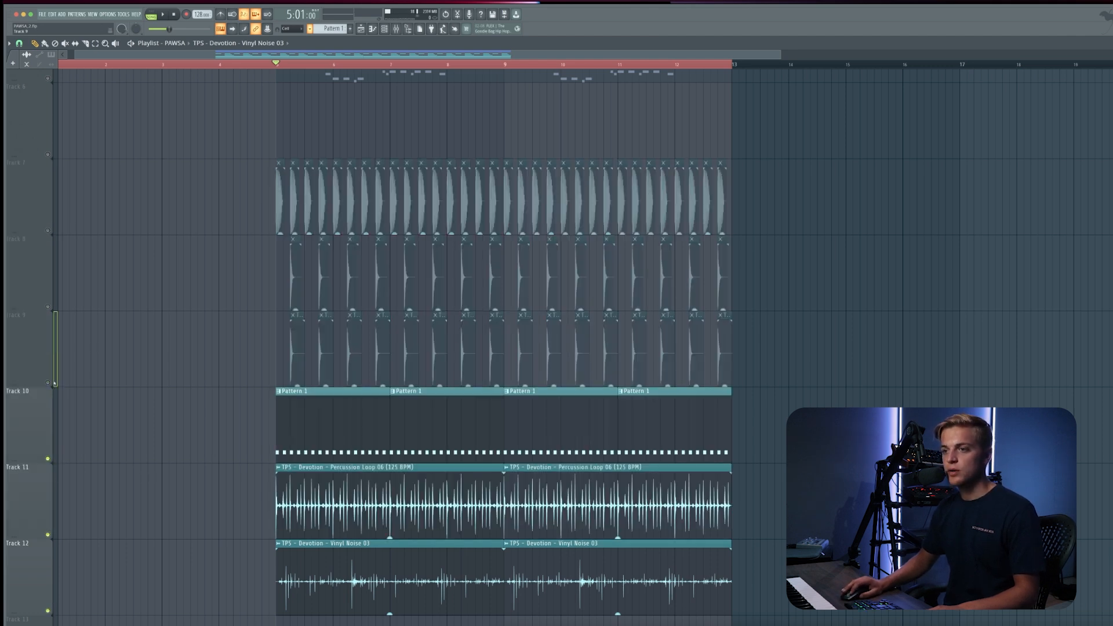
click(48, 383)
click(48, 307)
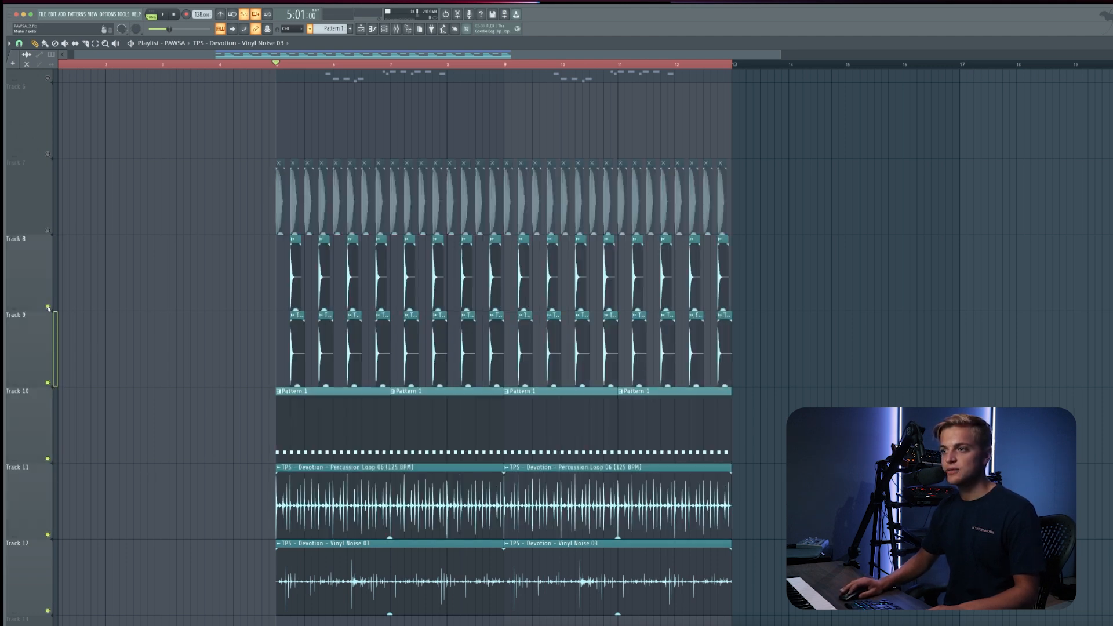
click(48, 231)
key(space)
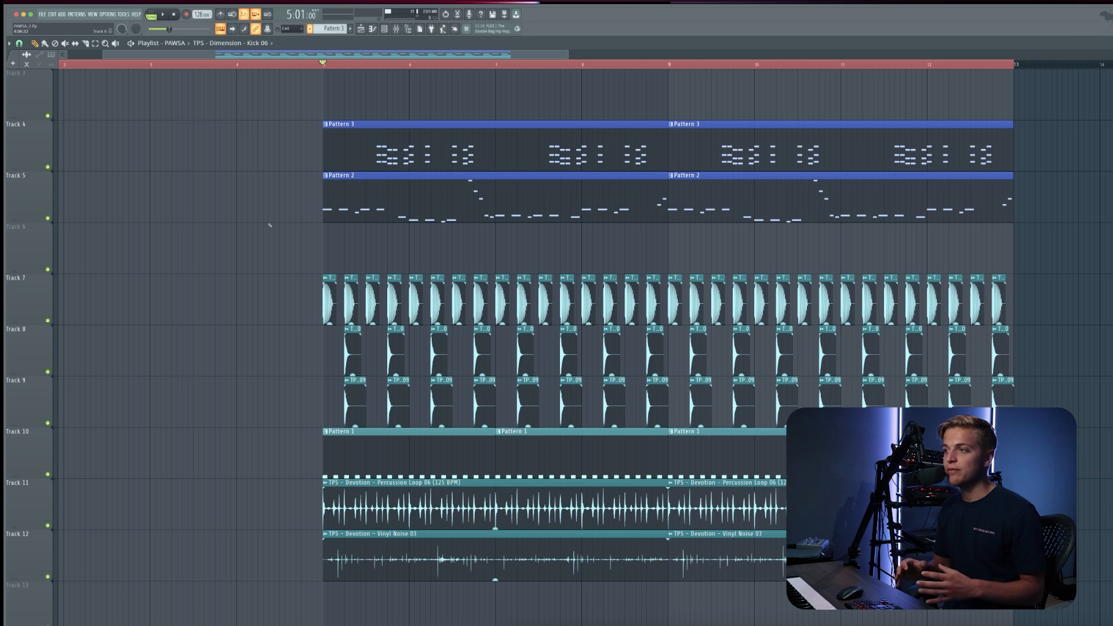
scroll(215, 215, down, 1)
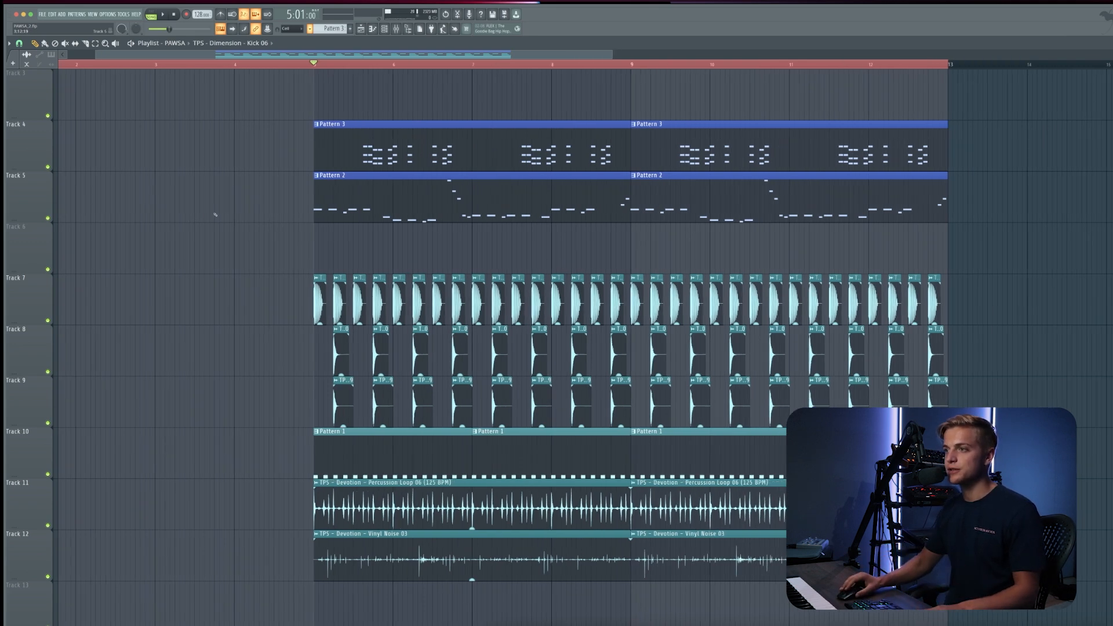
Play the full eight-bar loop from bar 5 and audition the extended Pattern 2 bass from bar 13.
scroll(215, 215, down, 1)
key(space)
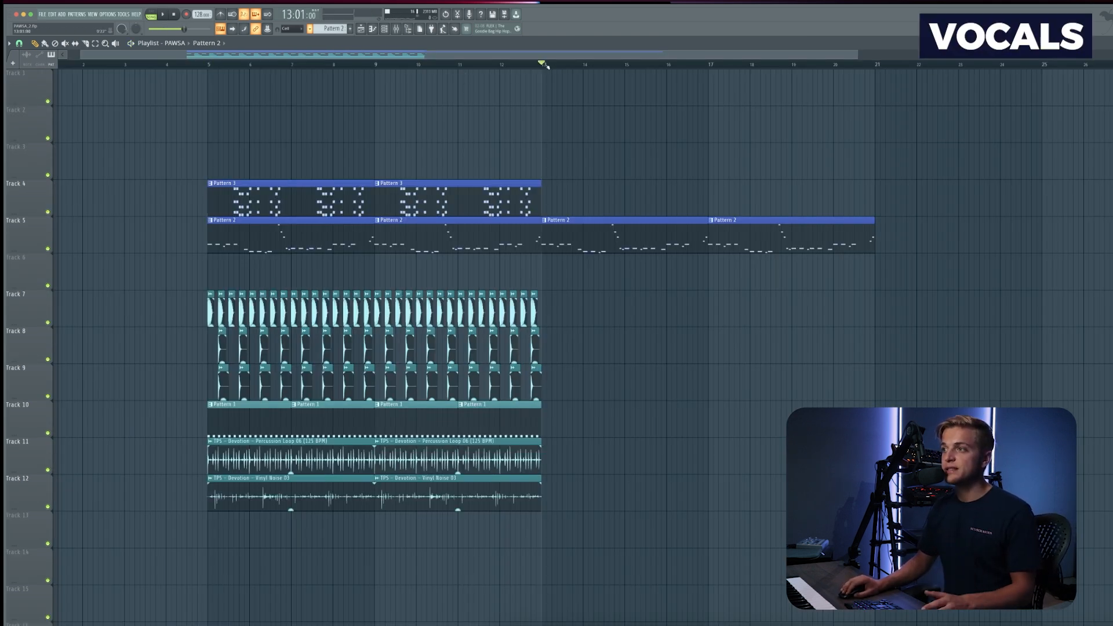
key(space)
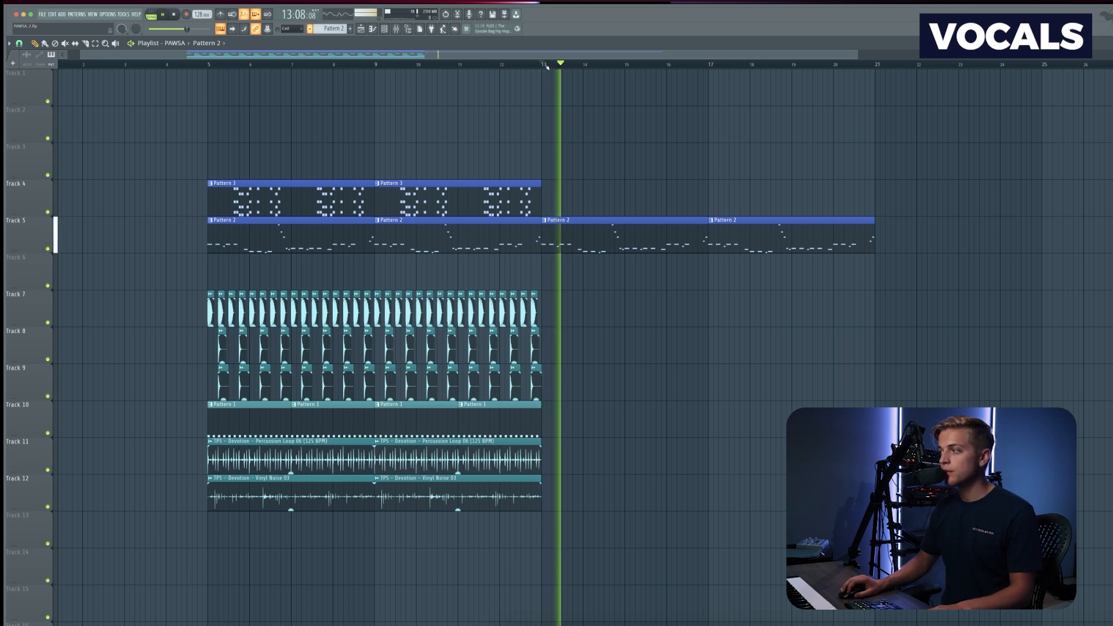
key(space)
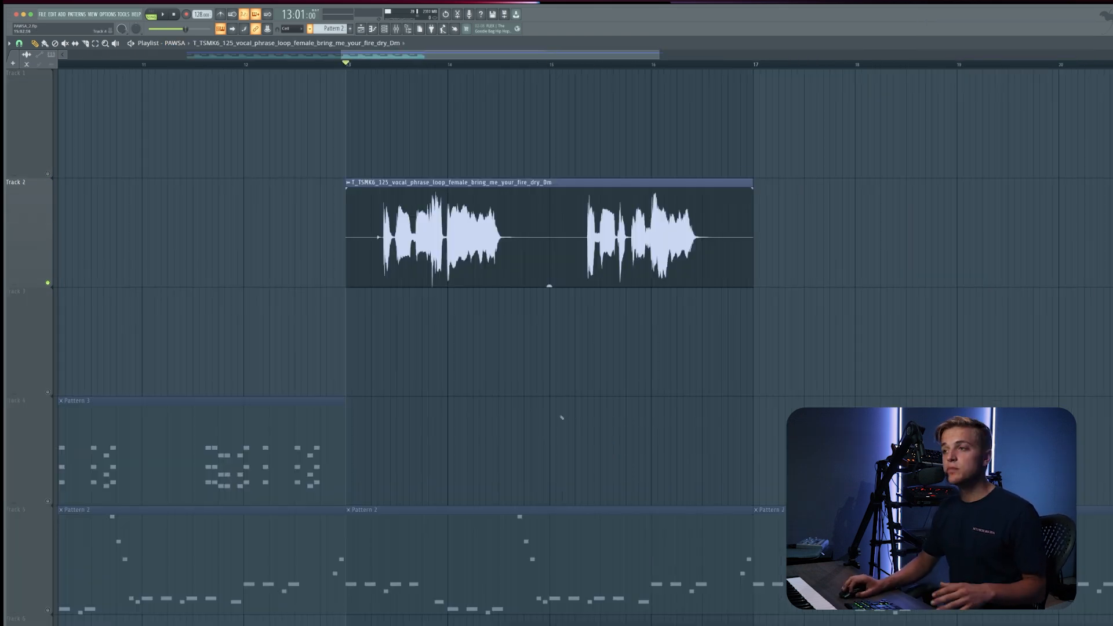
Audition the "bring me your fire" vocal loop in solo and with the bass, and place a second copy on Track 2 at bar 17.
key(space)
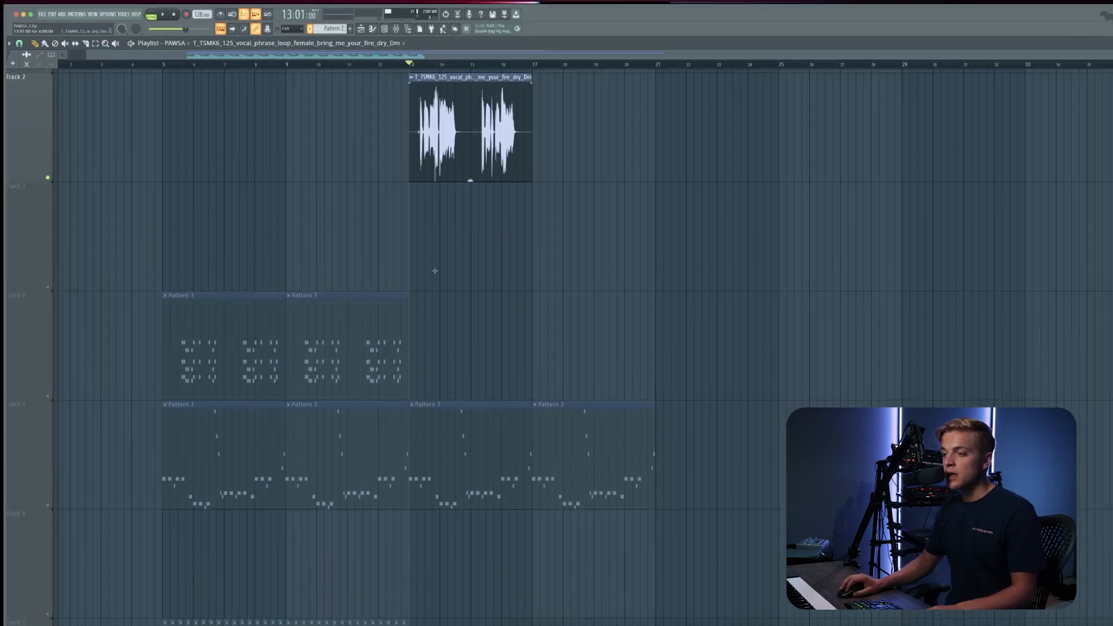
scroll(57, 277, up, 2)
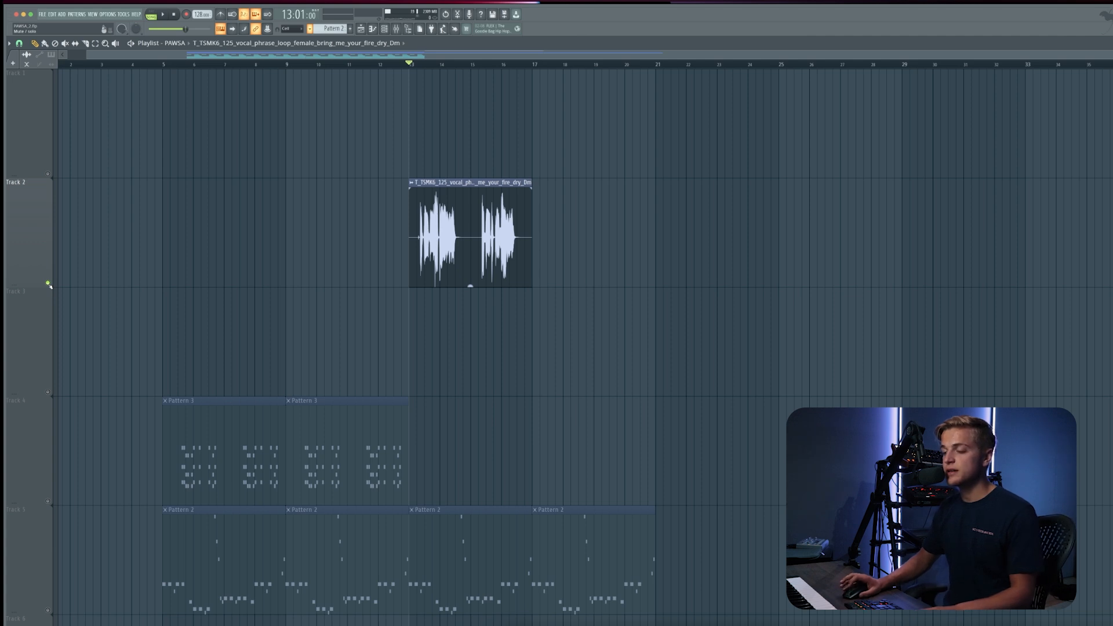
ctrl+click(48, 284)
key(space)
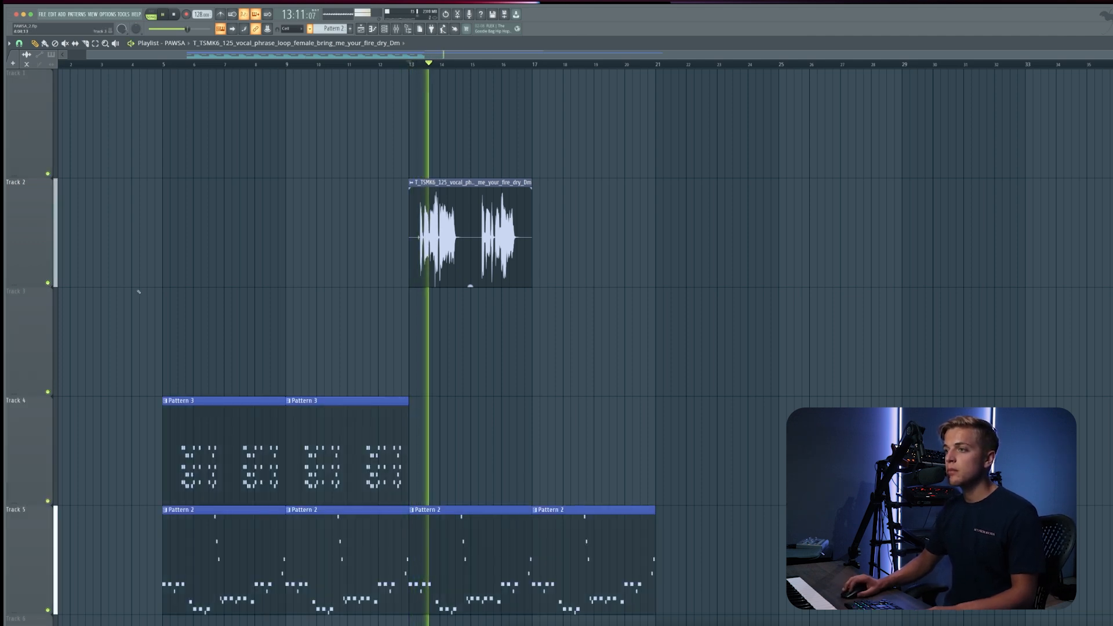
click(554, 255)
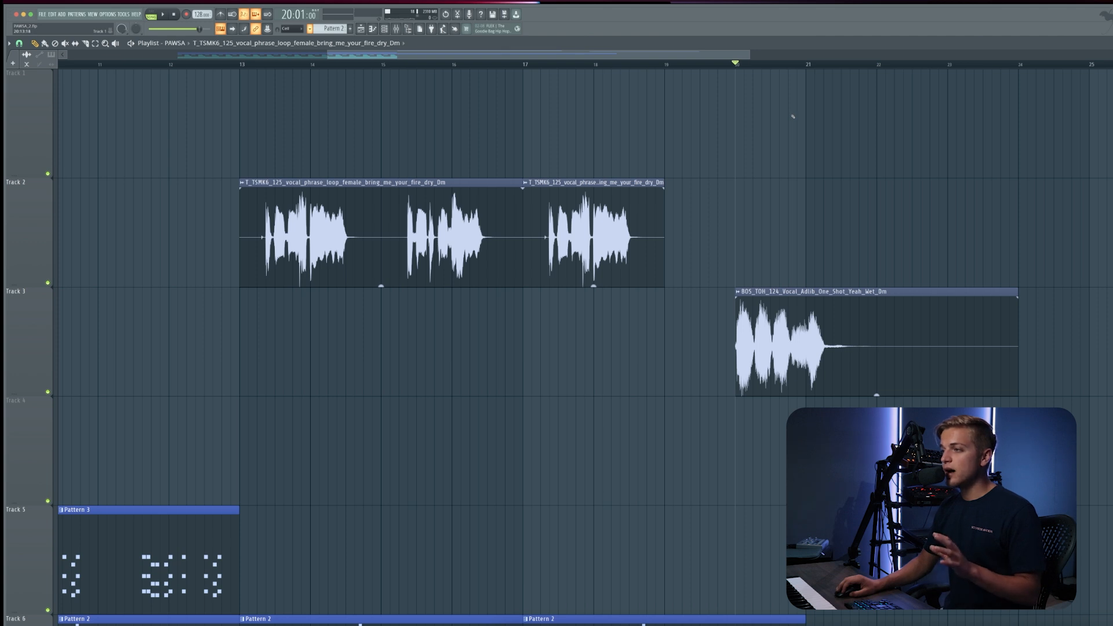
Audition the Vocal Adlib One Shot "Yeah" clip on Track 3 from bar 20.
scroll(706, 131, down, 1)
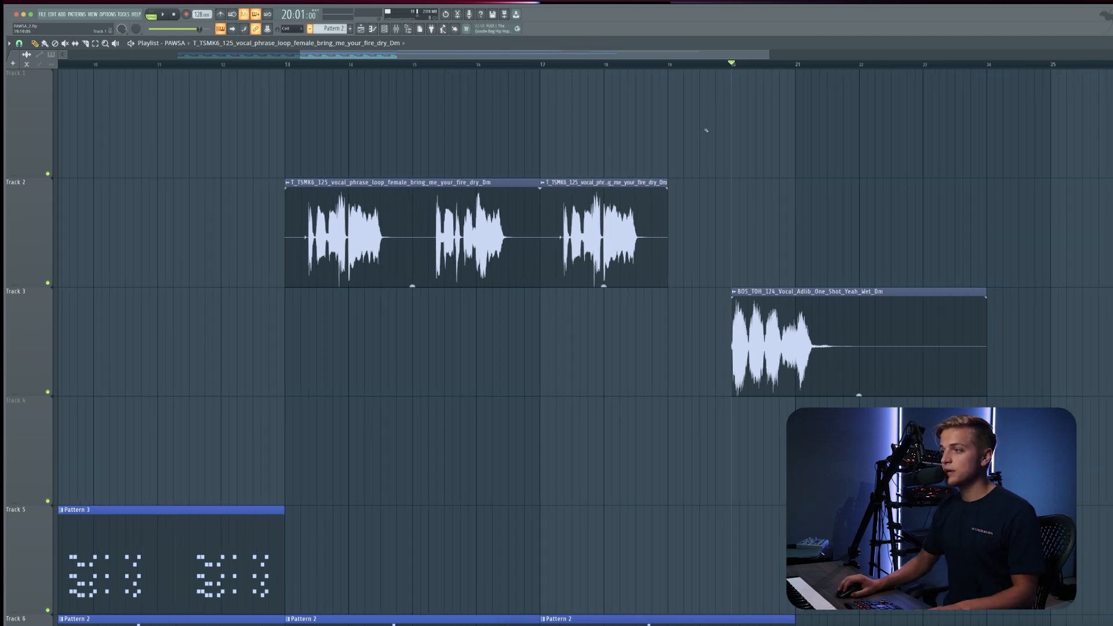
key(space)
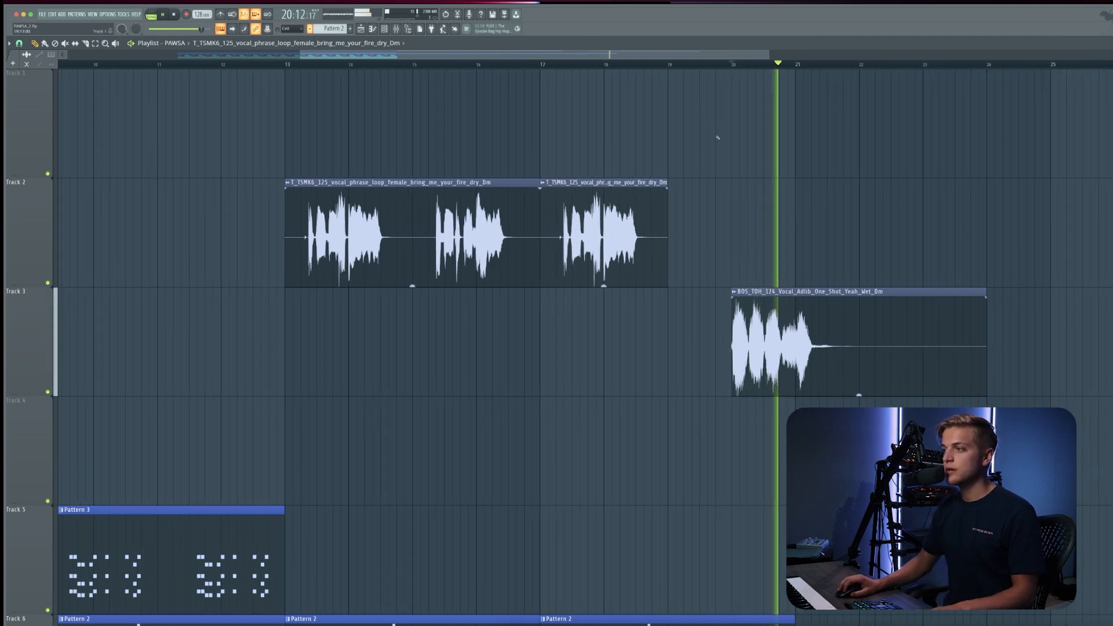
key(space)
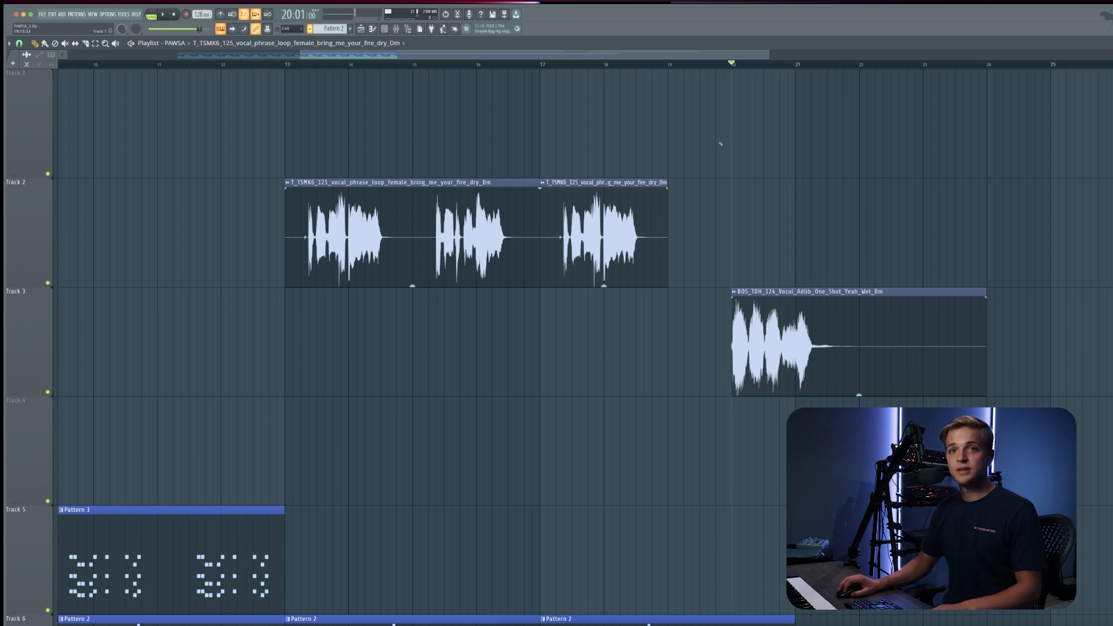
scroll(733, 145, down, 5)
scroll(733, 148, up, 4)
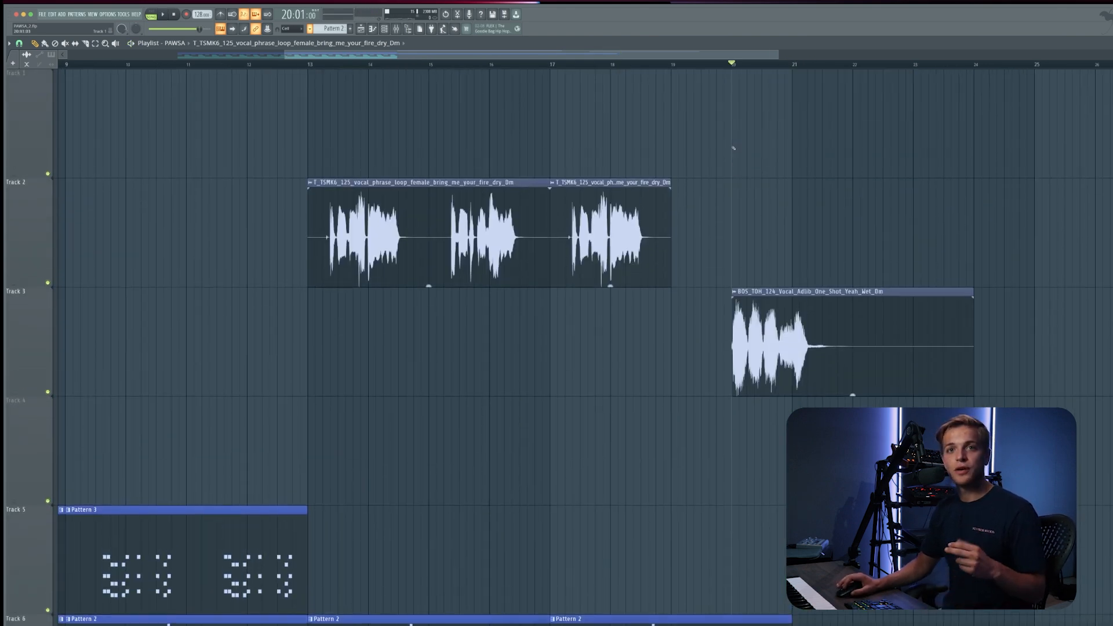
scroll(725, 159, down, 2)
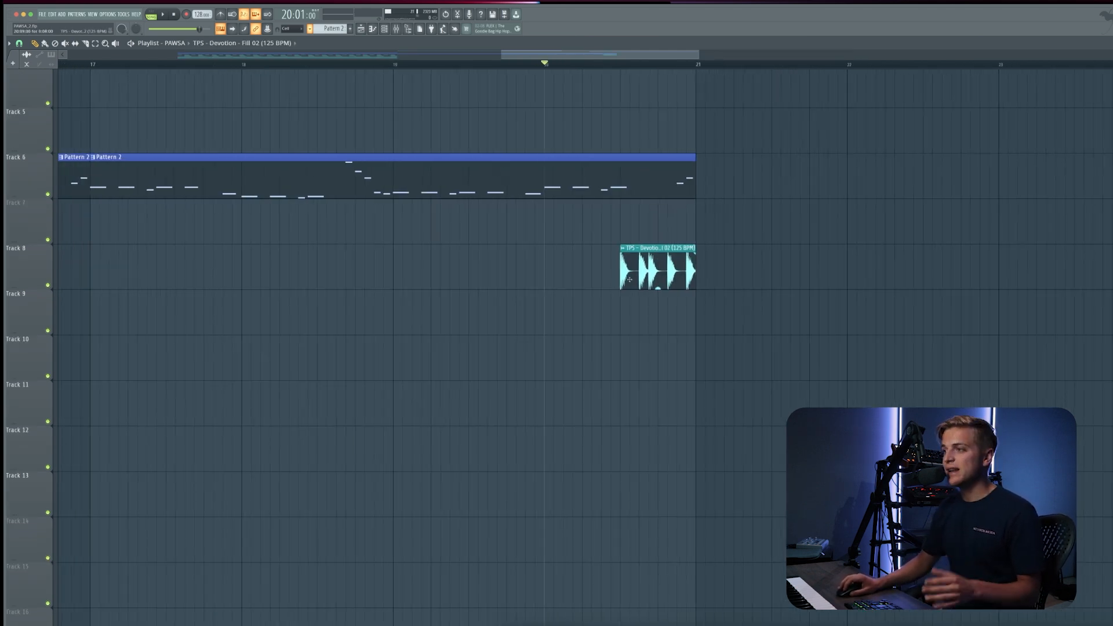
Select the time range over the Fill 02 clip in the second half of bar 20 and audition the drum fill.
drag(624, 68, 701, 76)
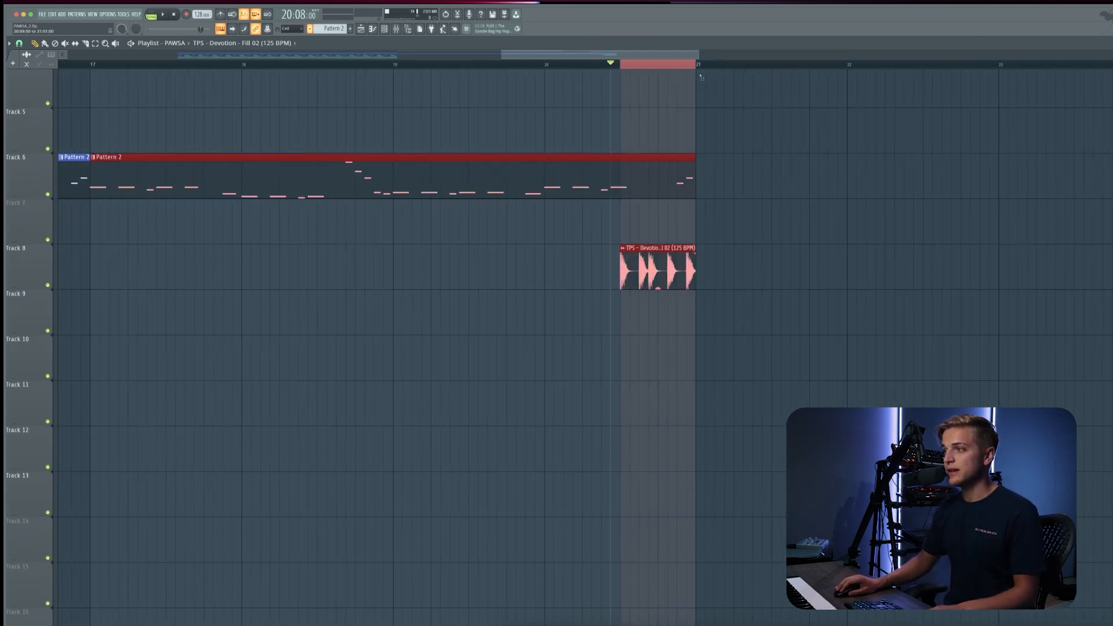
drag(628, 67, 699, 82)
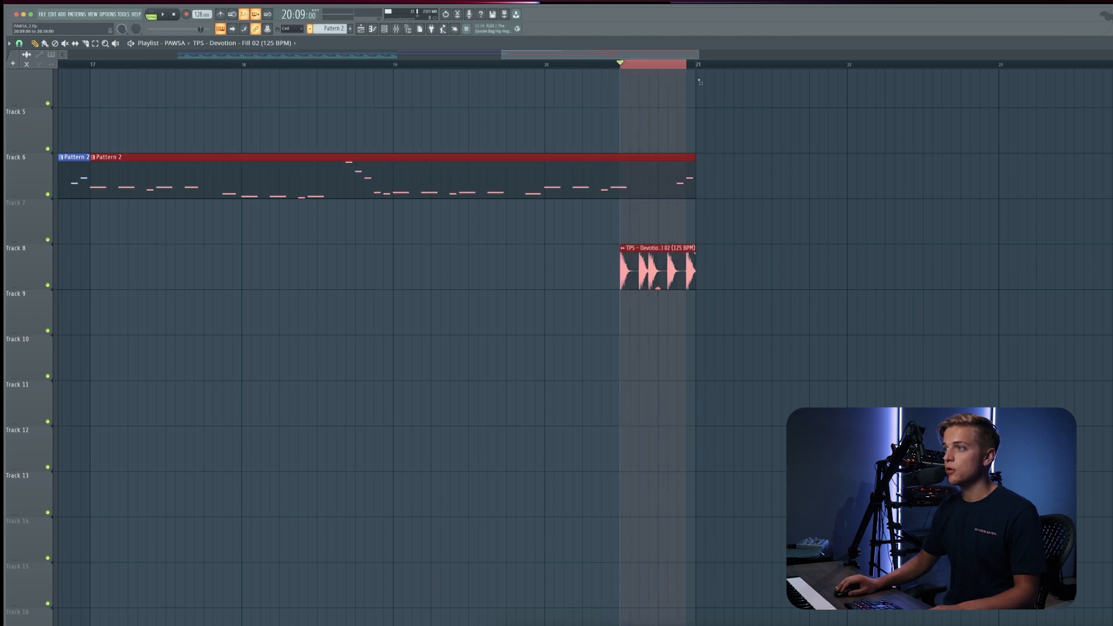
ctrl+click(49, 285)
ctrl+click(48, 285)
key(space)
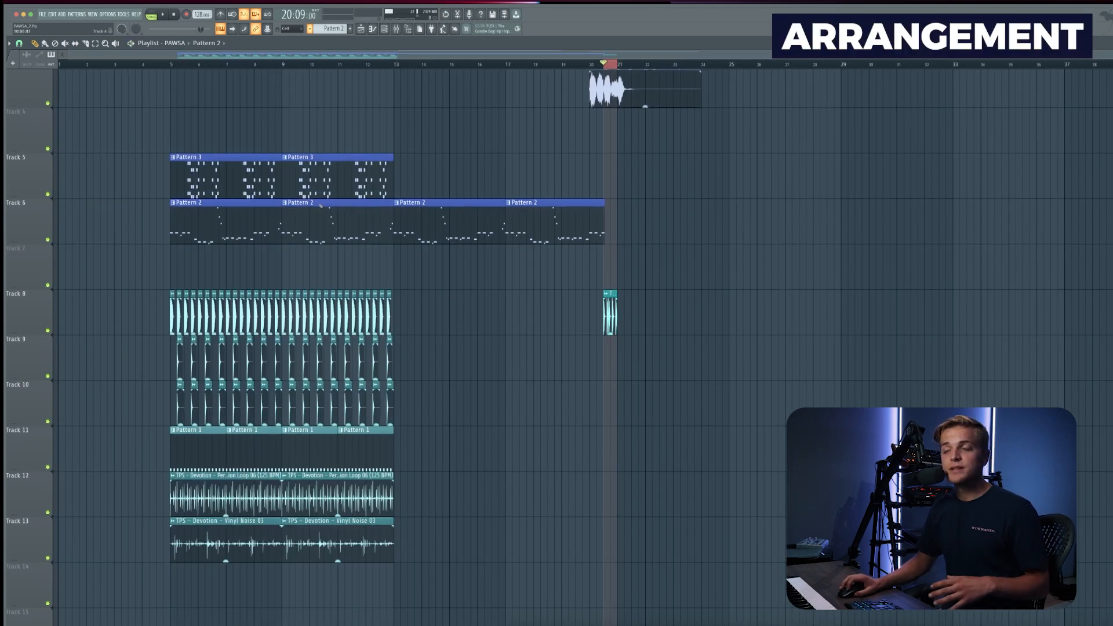
Switch the playlist from PAWSA to the arrangement named Arrangement and clear the time selection.
scroll(384, 124, up, 2)
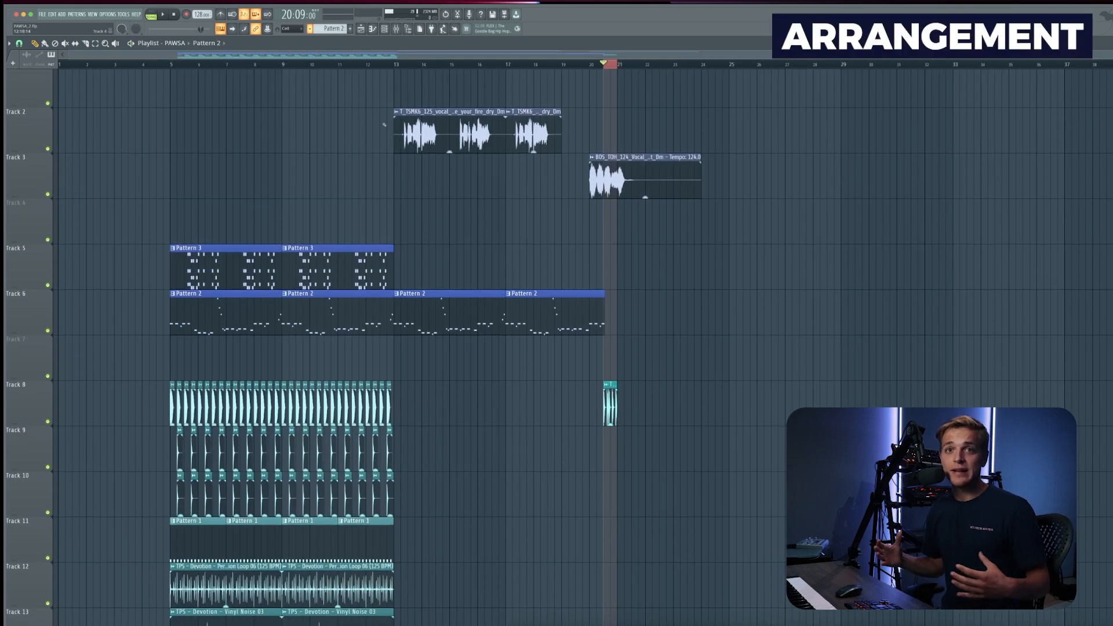
click(175, 43)
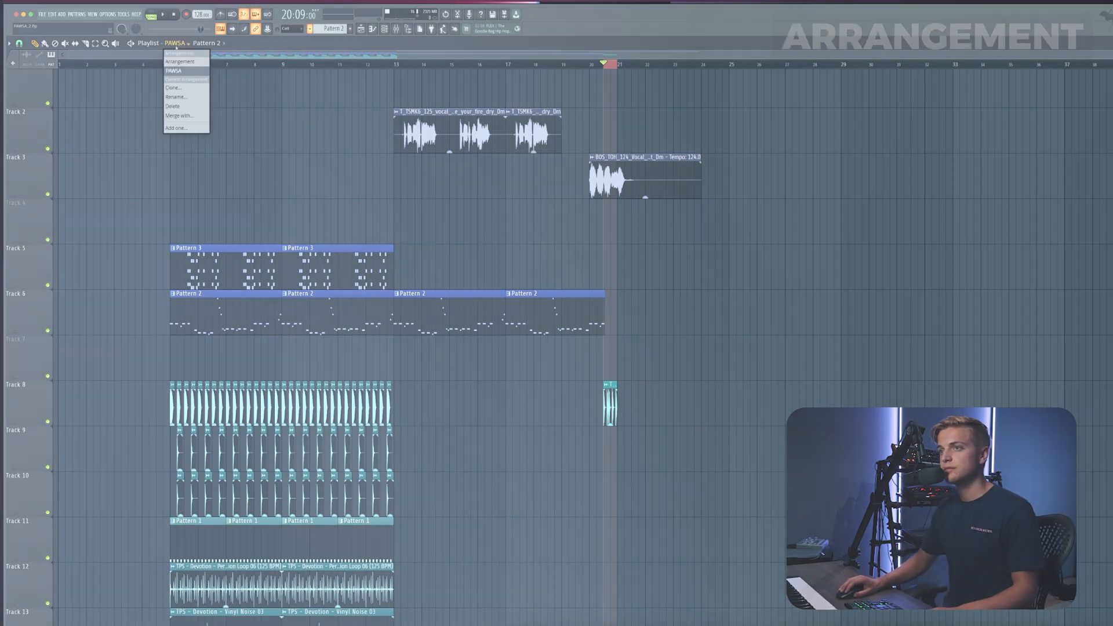
click(181, 62)
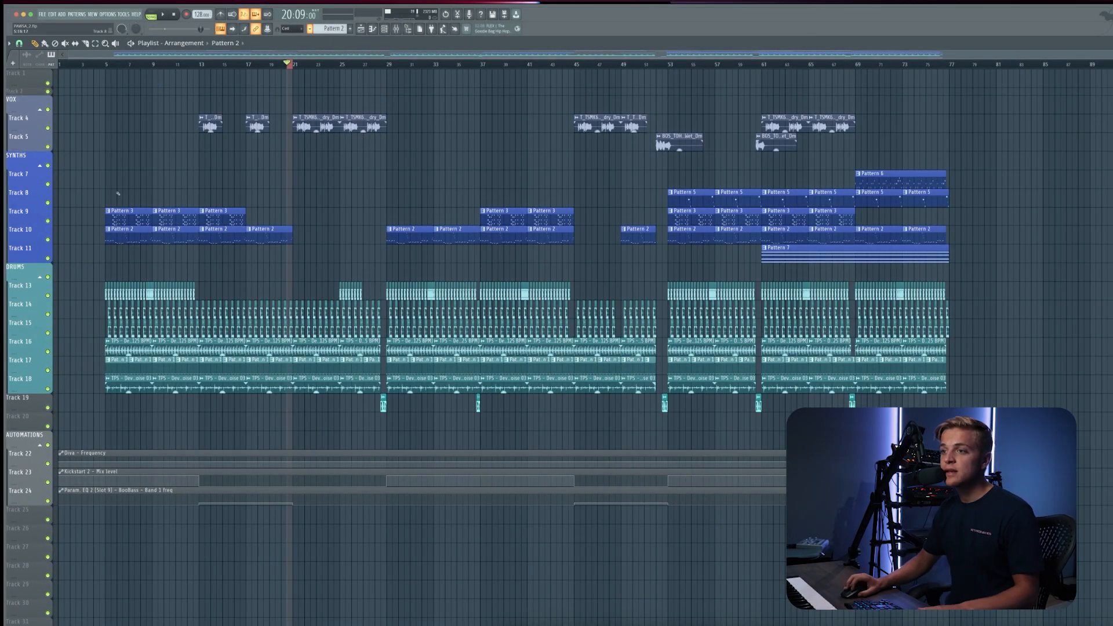
scroll(345, 287, up, 2)
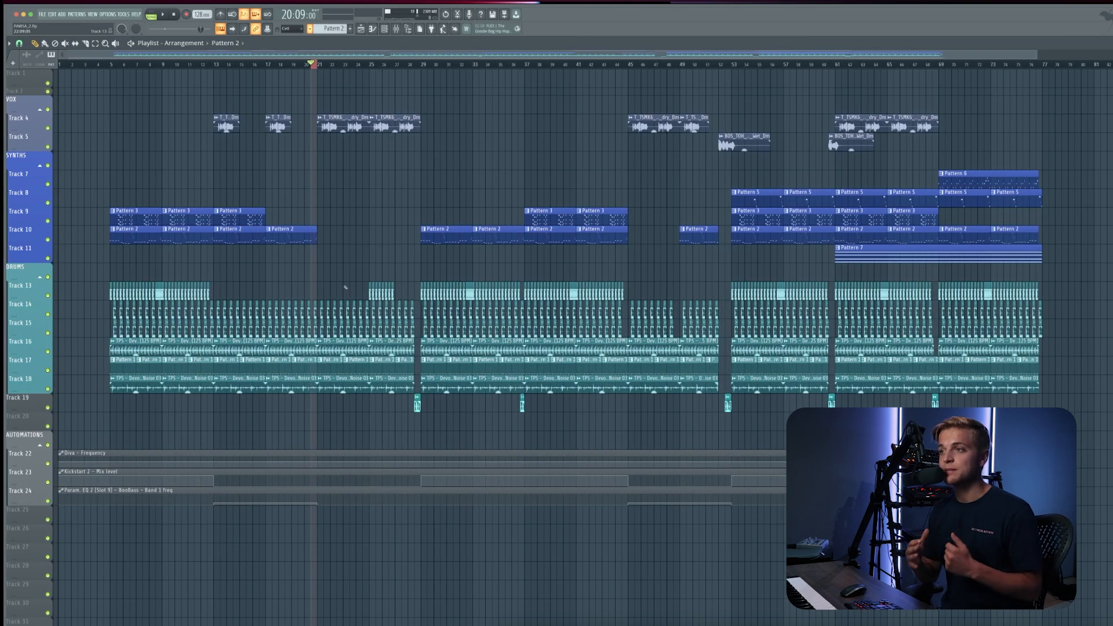
key(ctrl+a)
key(ctrl+d)
ctrl+click(296, 66)
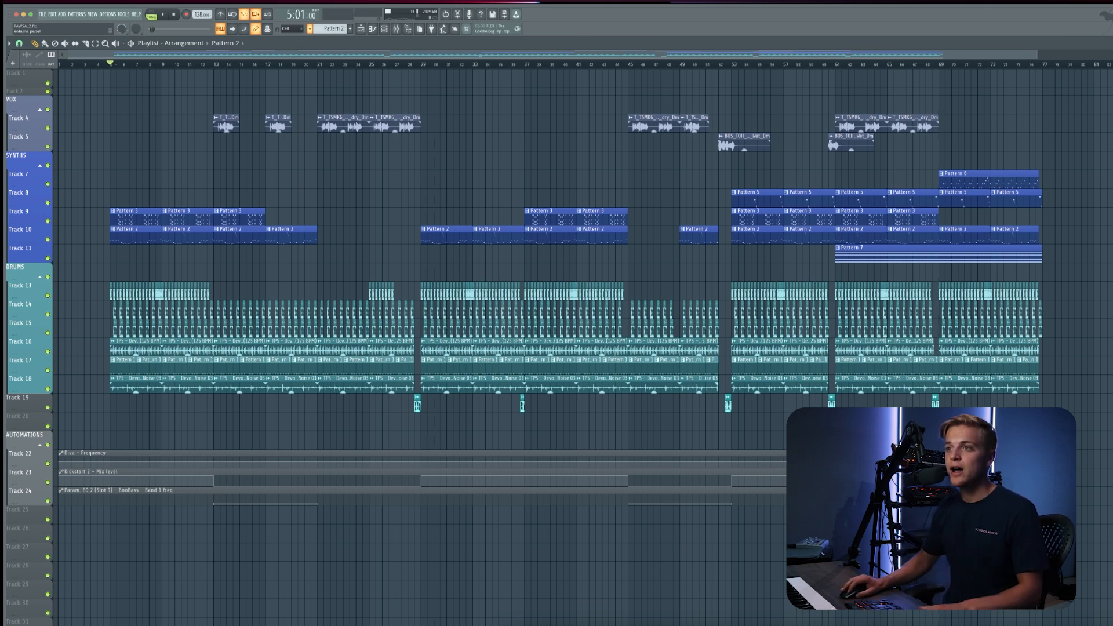
Play the arrangement from bar 5 and examine the Kickstart 2 mix level and BooBass EQ automation around bar 13.
key(space)
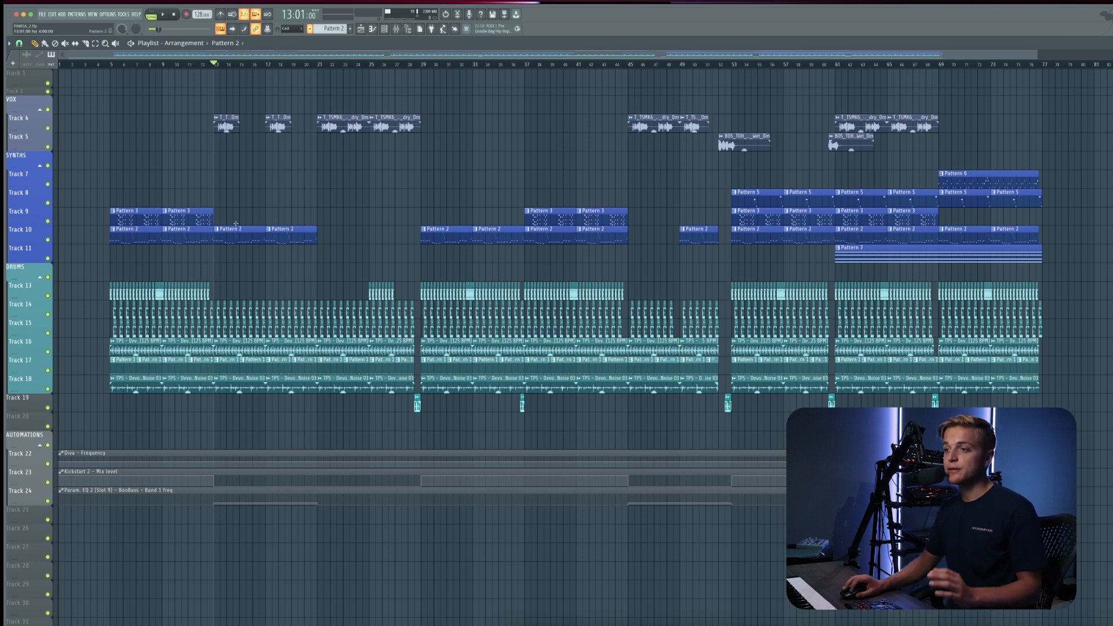
scroll(205, 516, up, 5)
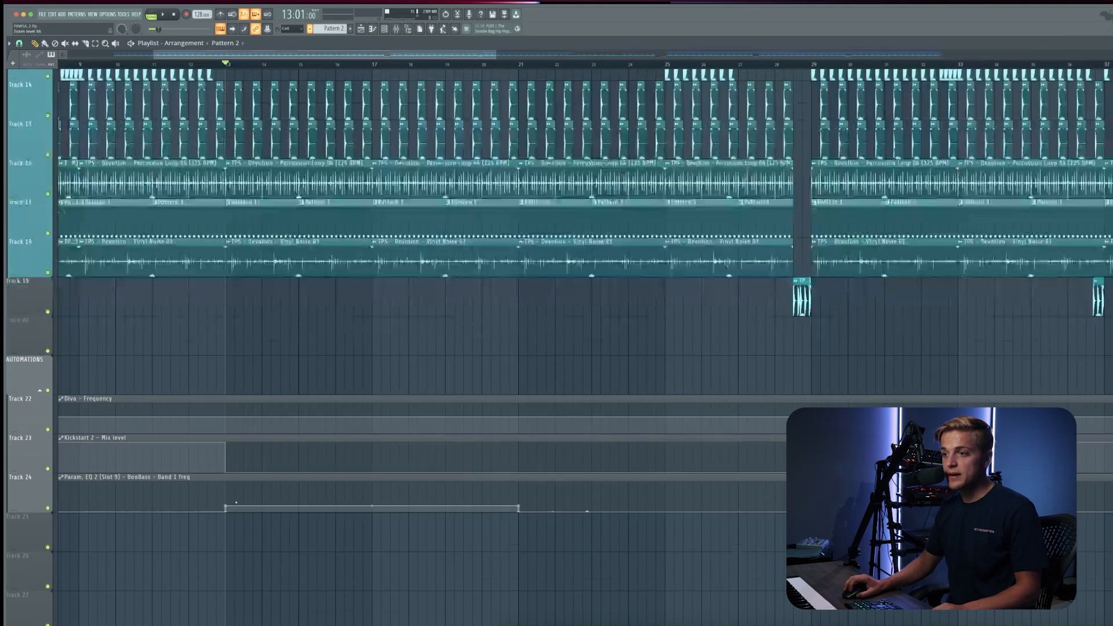
scroll(246, 483, down, 5)
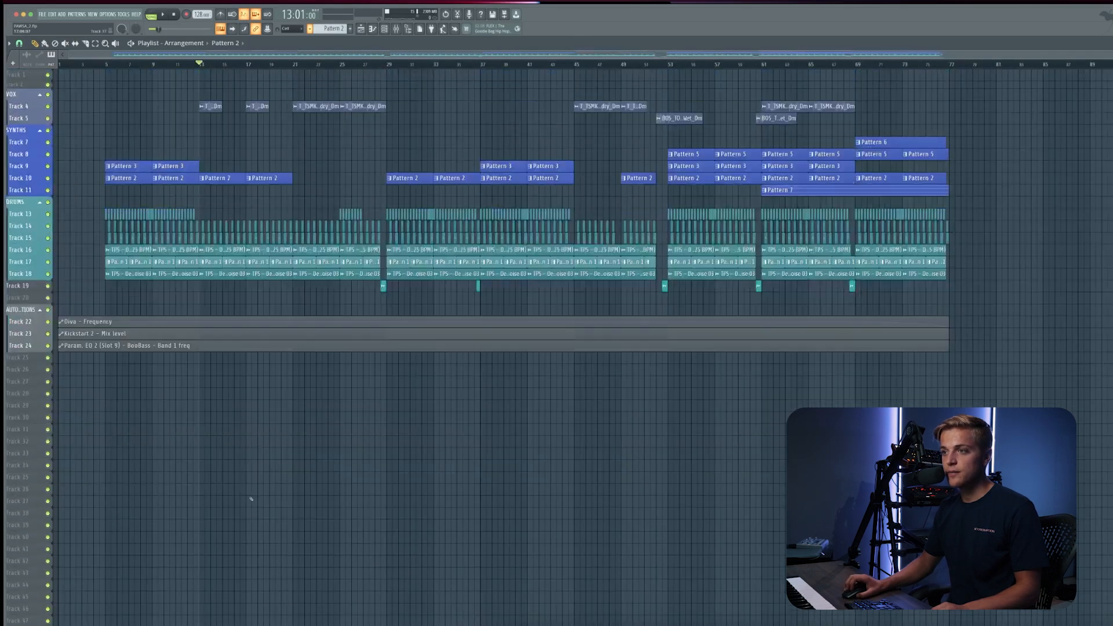
scroll(248, 327, down, 1)
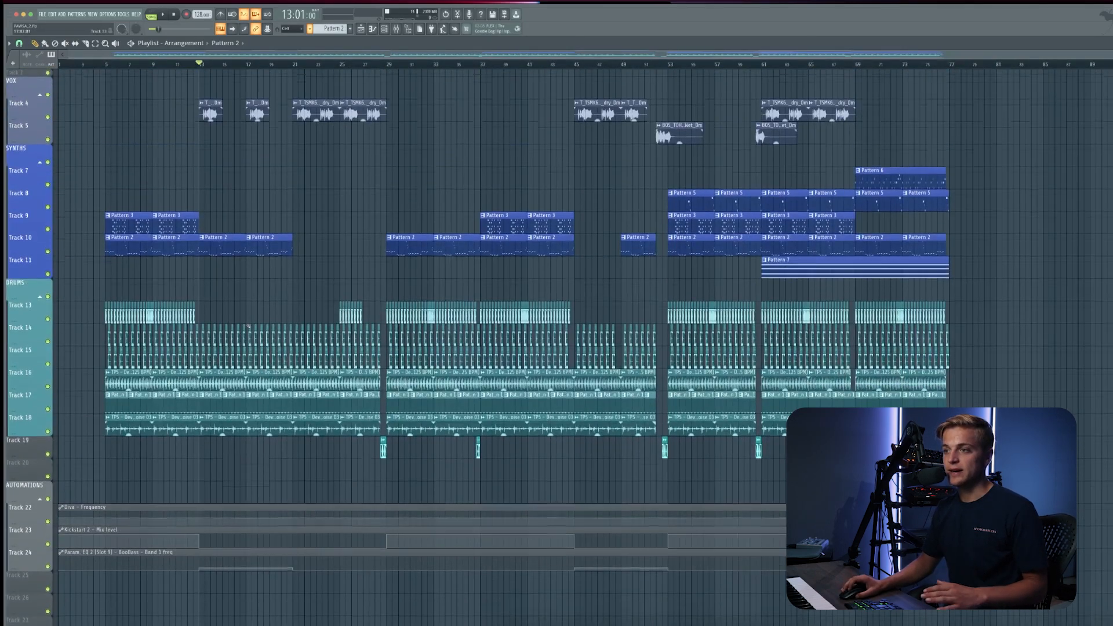
scroll(248, 326, up, 1)
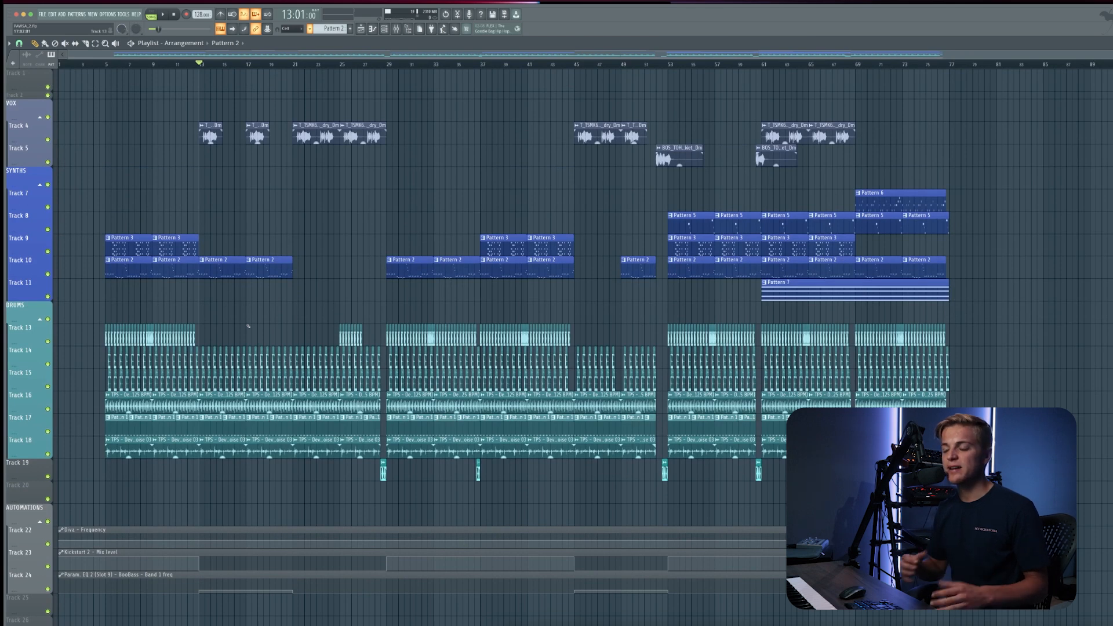
Play the arrangement's reduced section from bar 13 and the vocal section from bar 21.
key(space)
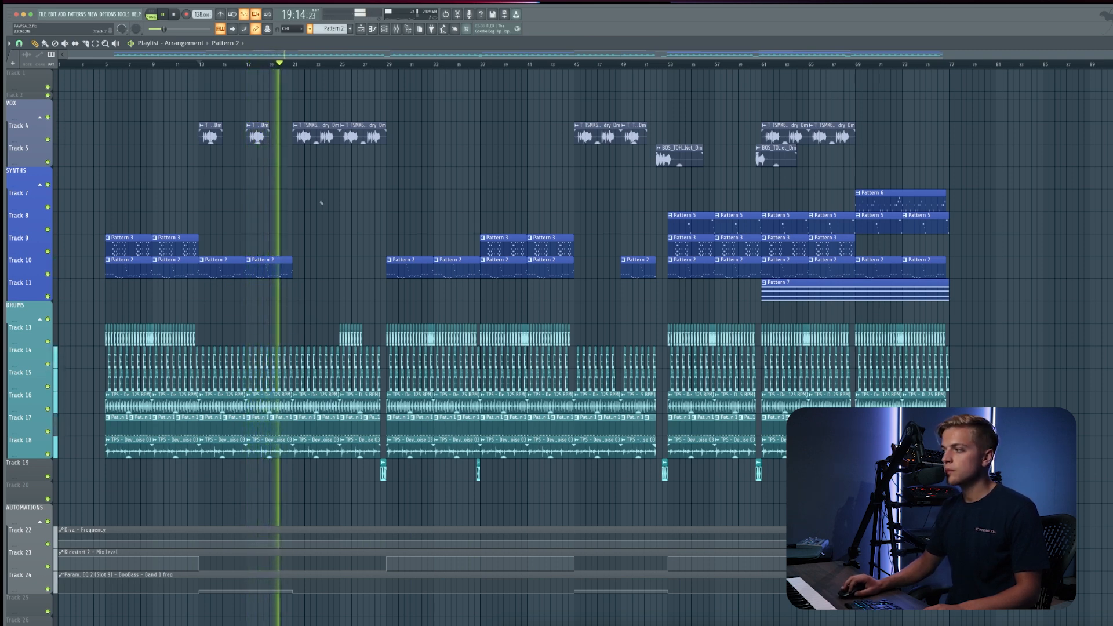
key(space)
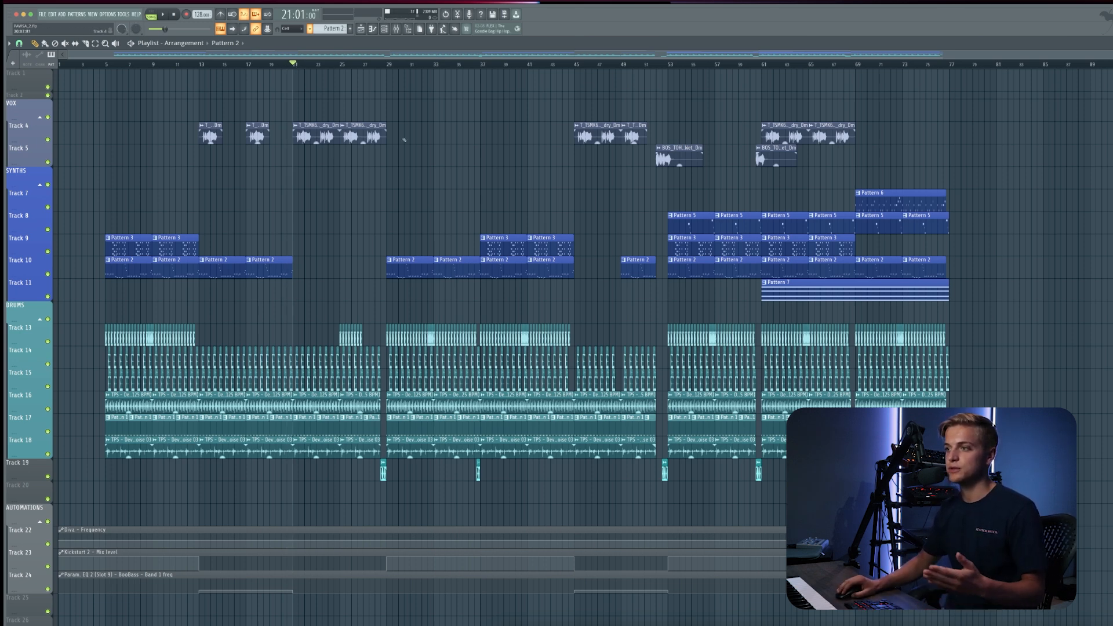
key(space)
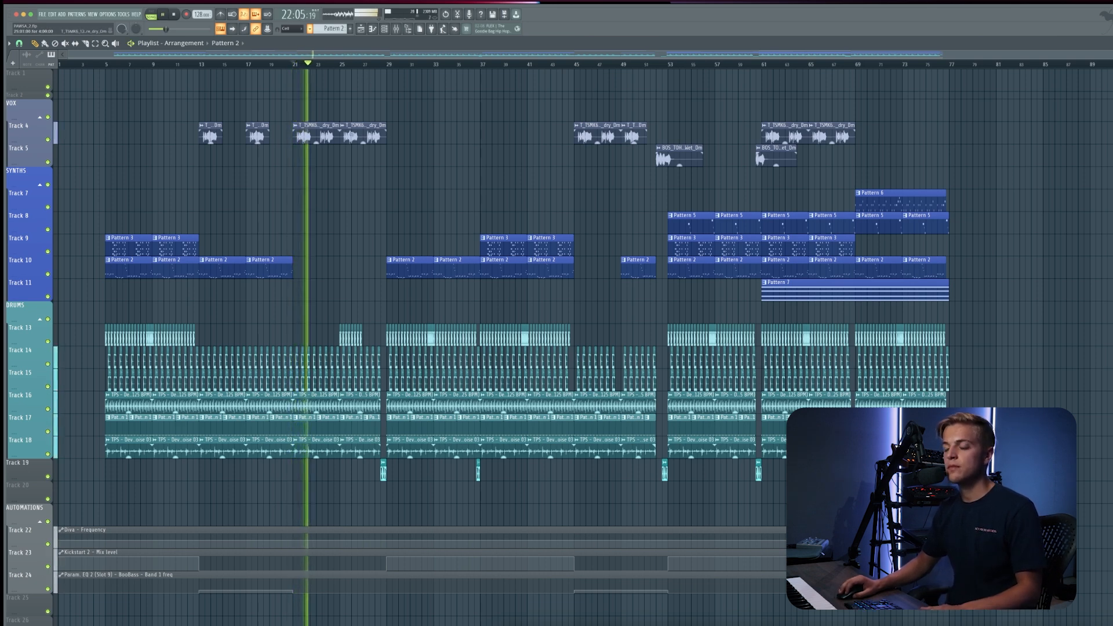
key(space)
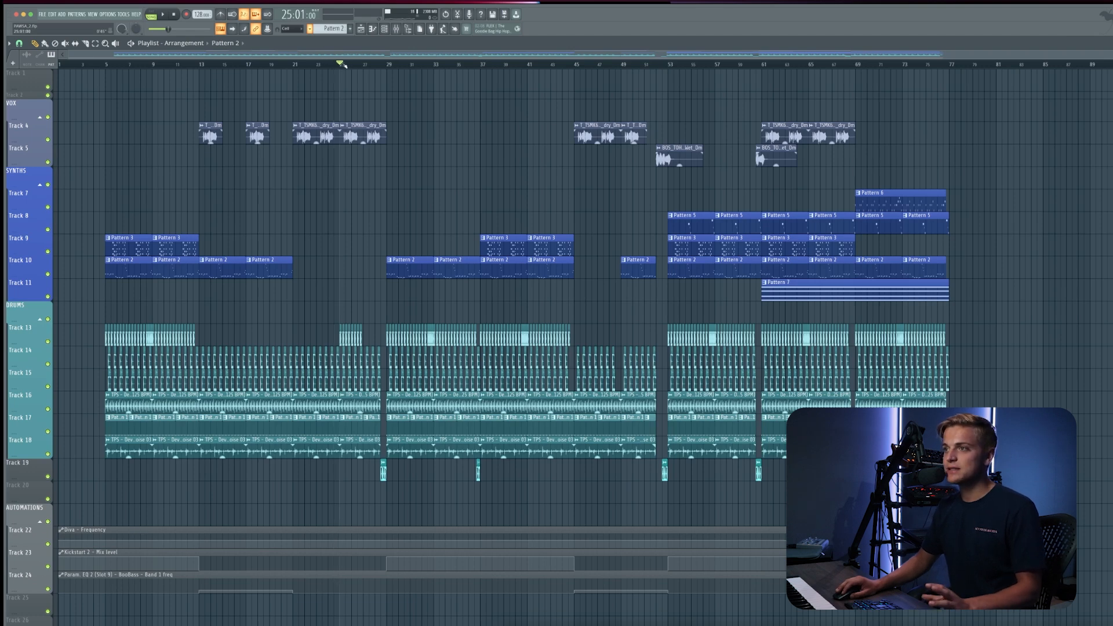
Play the arrangement from bars 25, 29, 37 and 45 to review the build-up, drop and following vocal section.
key(space)
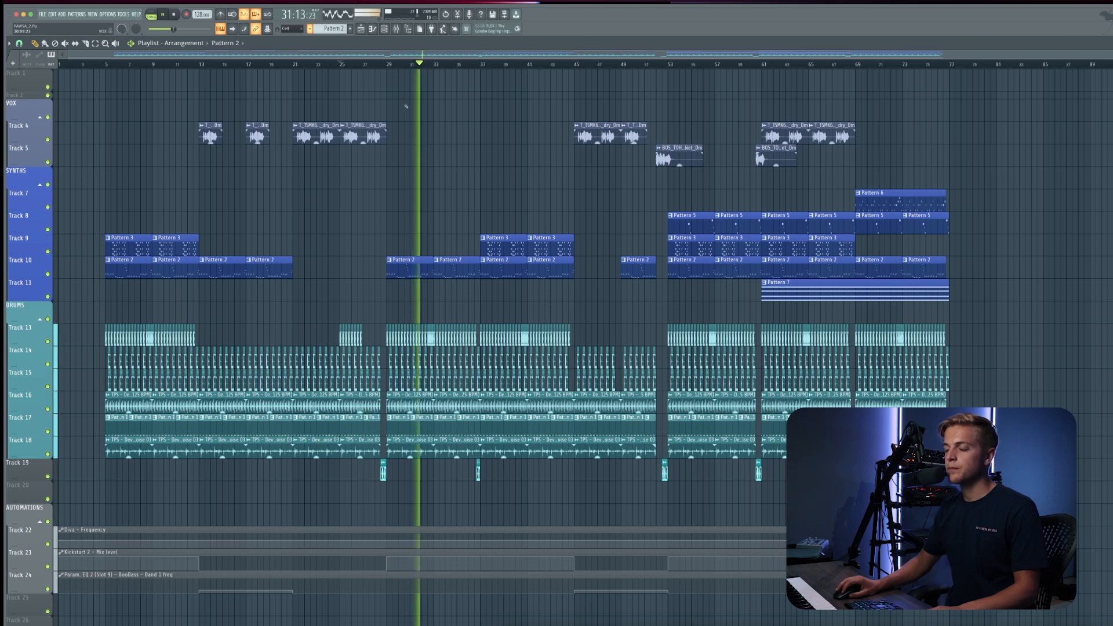
key(space)
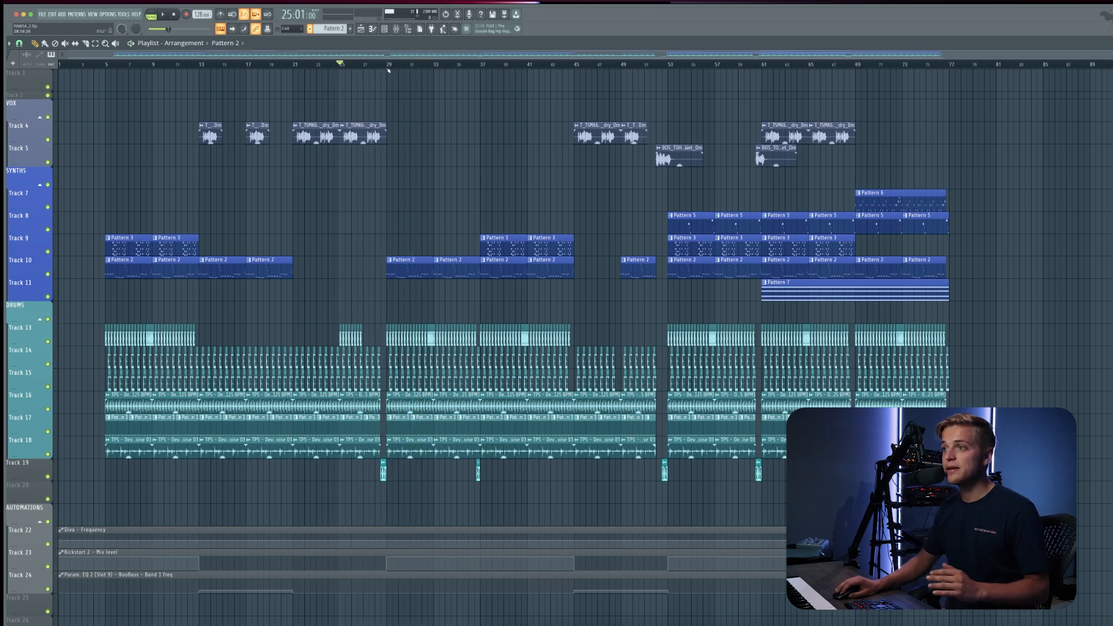
click(387, 64)
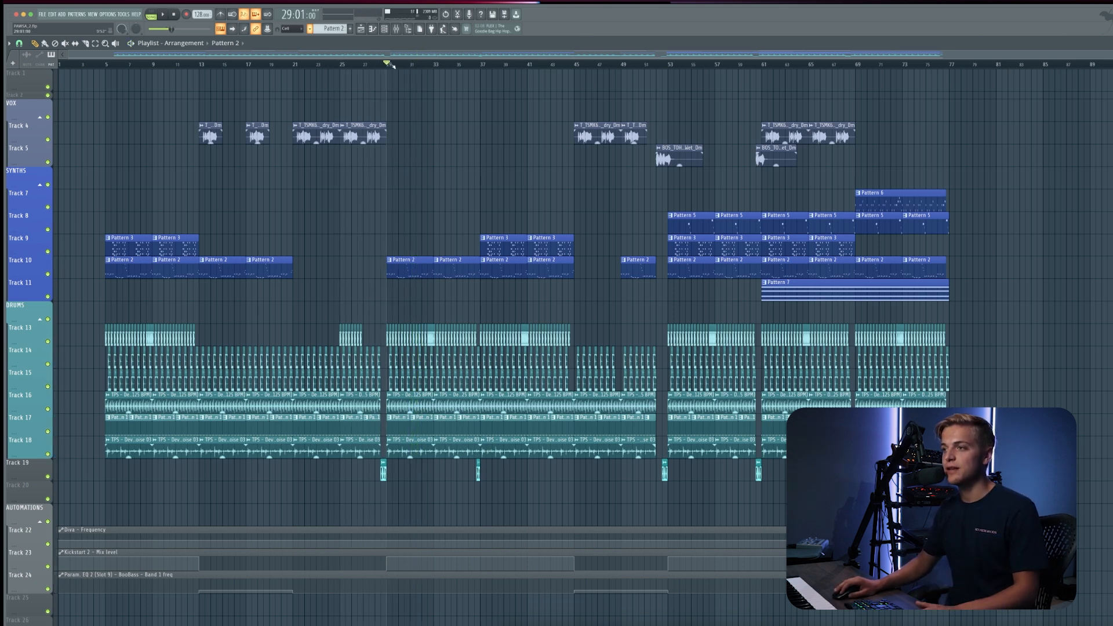
key(space)
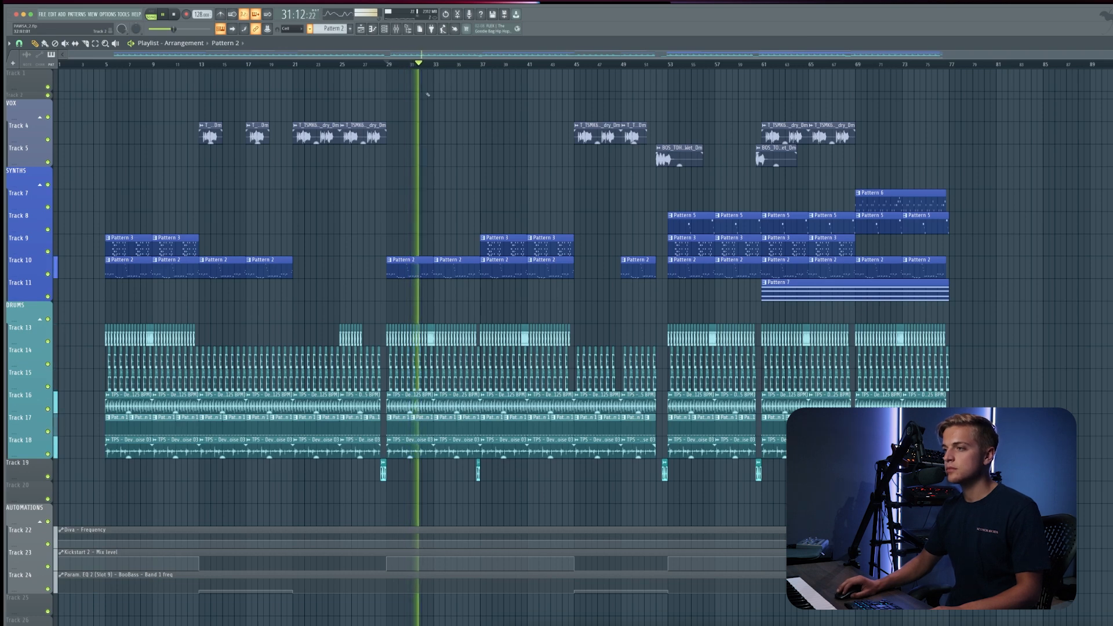
click(482, 67)
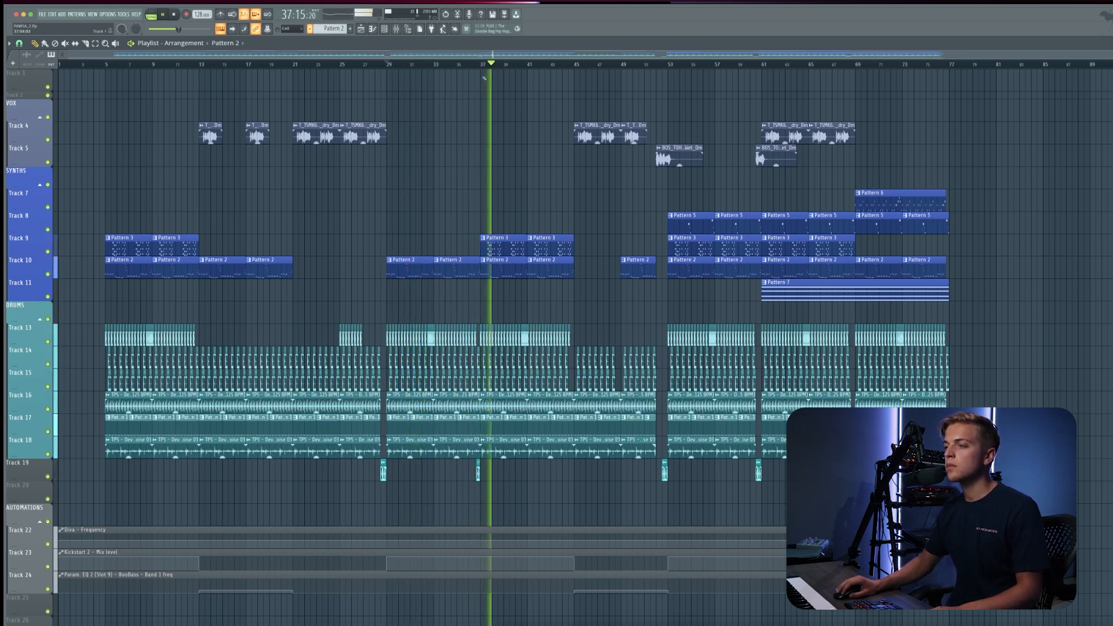
click(582, 67)
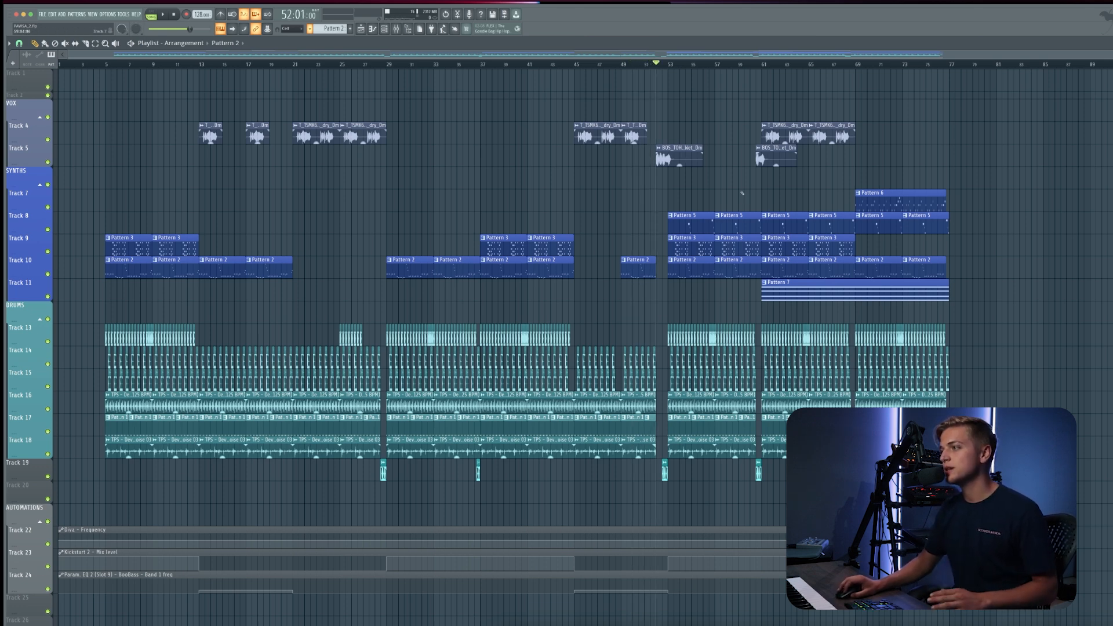
Solo Track 8, open Pattern 5's Slap notes in the piano roll with all of them selected, and play the pattern.
right_click(48, 230)
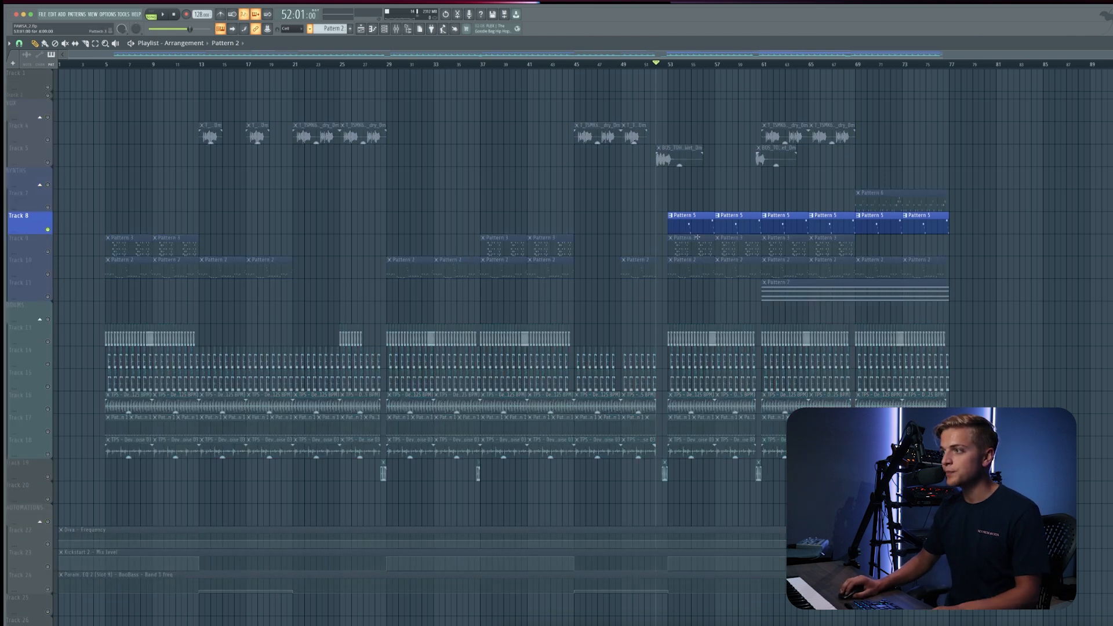
double_click(690, 225)
scroll(232, 116, up, 1)
key(super+a)
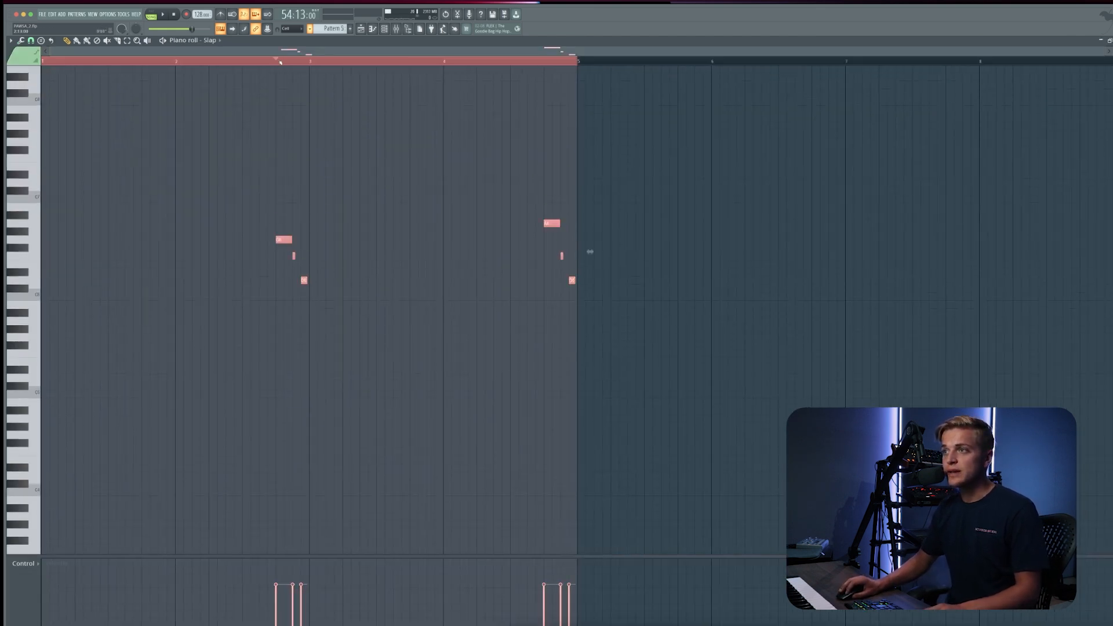
key(space)
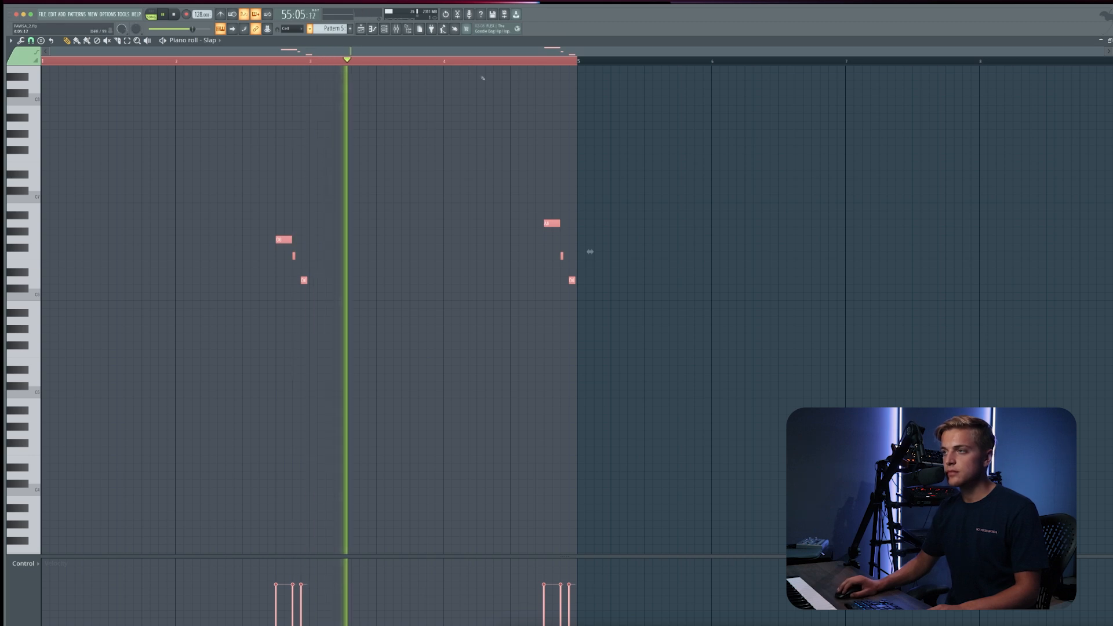
key(space)
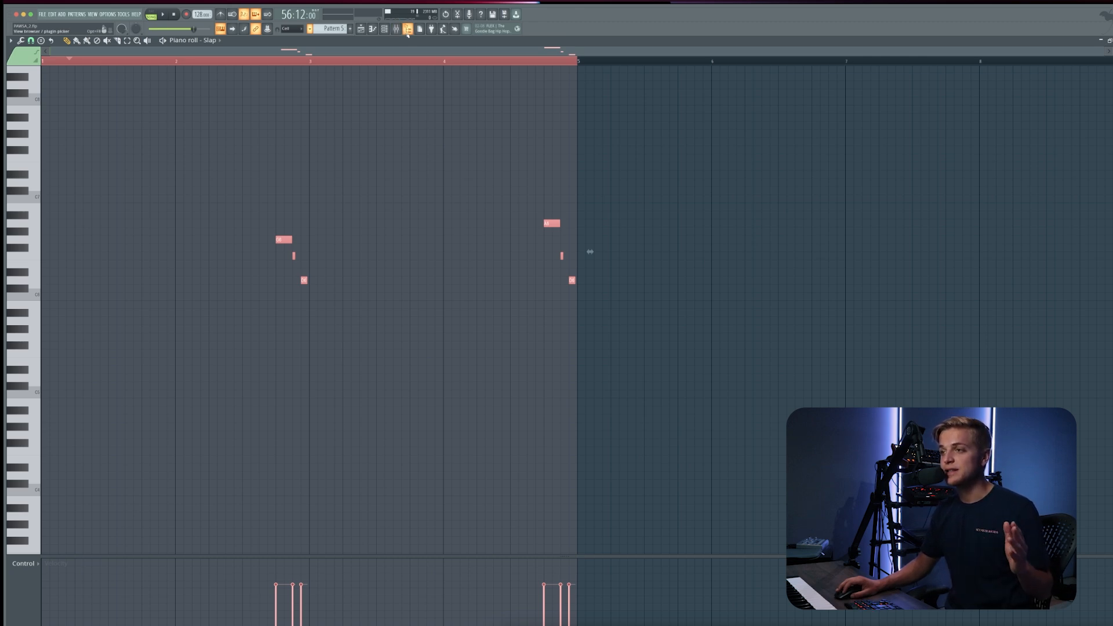
Show the mixer and spread out the Slap channel's EQ, Decapitator and PhaseMistress windows to view its effect chain.
click(397, 30)
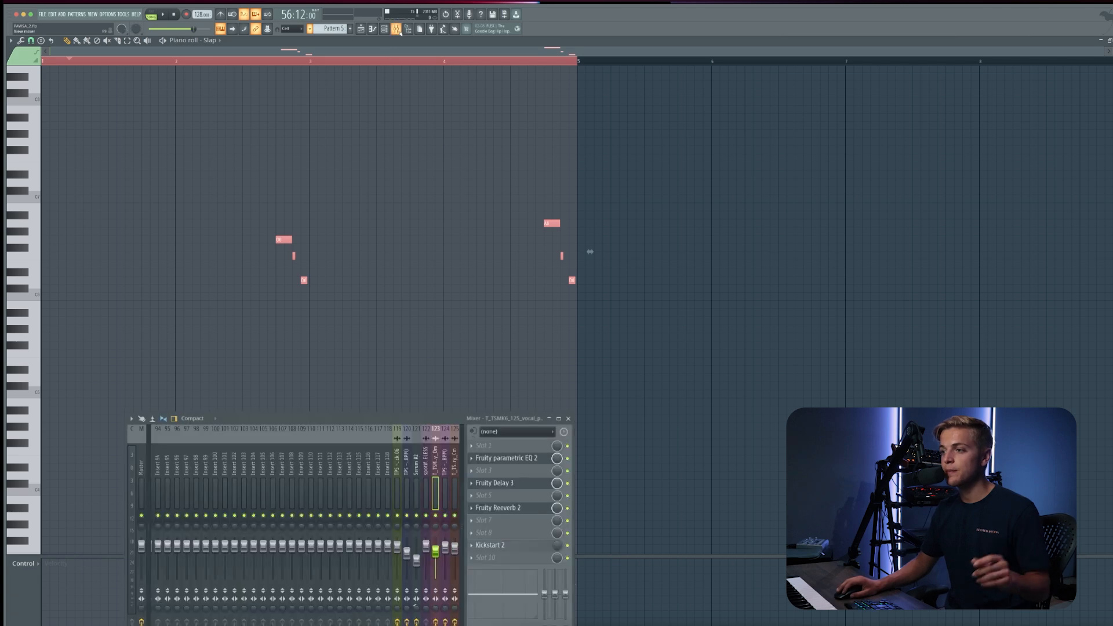
key(space)
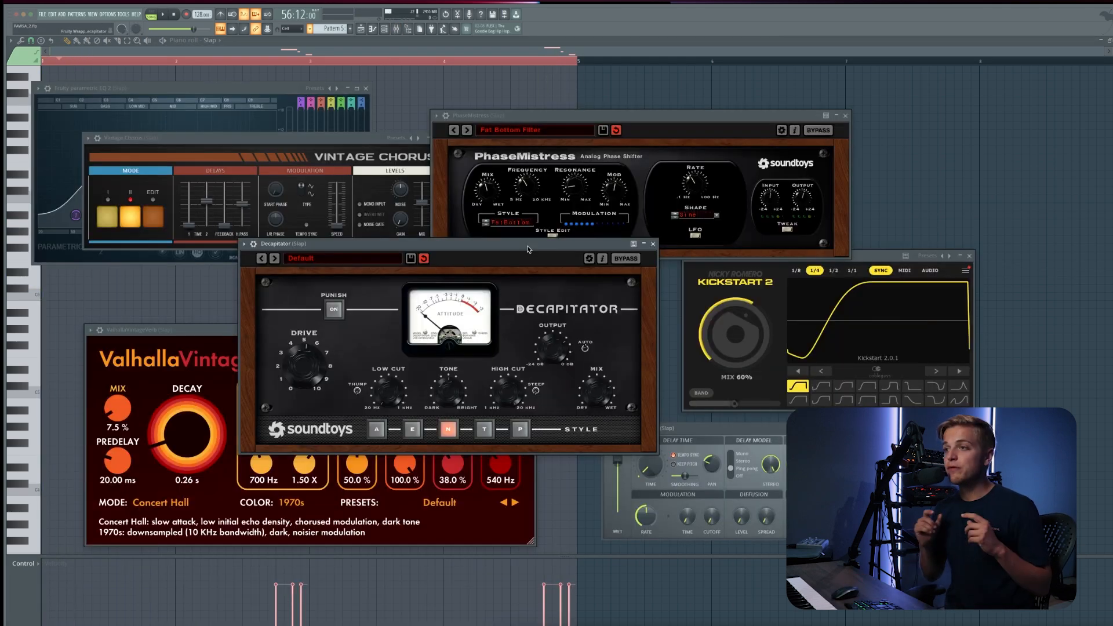
drag(289, 90, 355, 102)
drag(401, 243, 591, 430)
drag(503, 117, 610, 426)
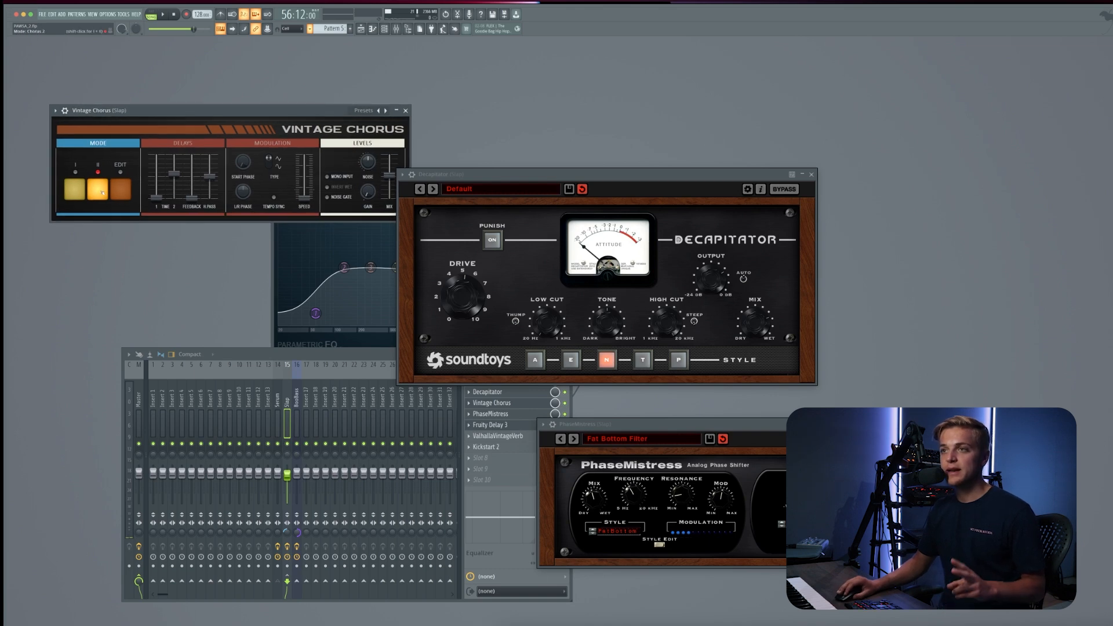
Examine the Slap channel's PhaseMistress preset, ValhallaVintageVerb settings and Kickstart 2 sidechain.
drag(583, 428, 619, 418)
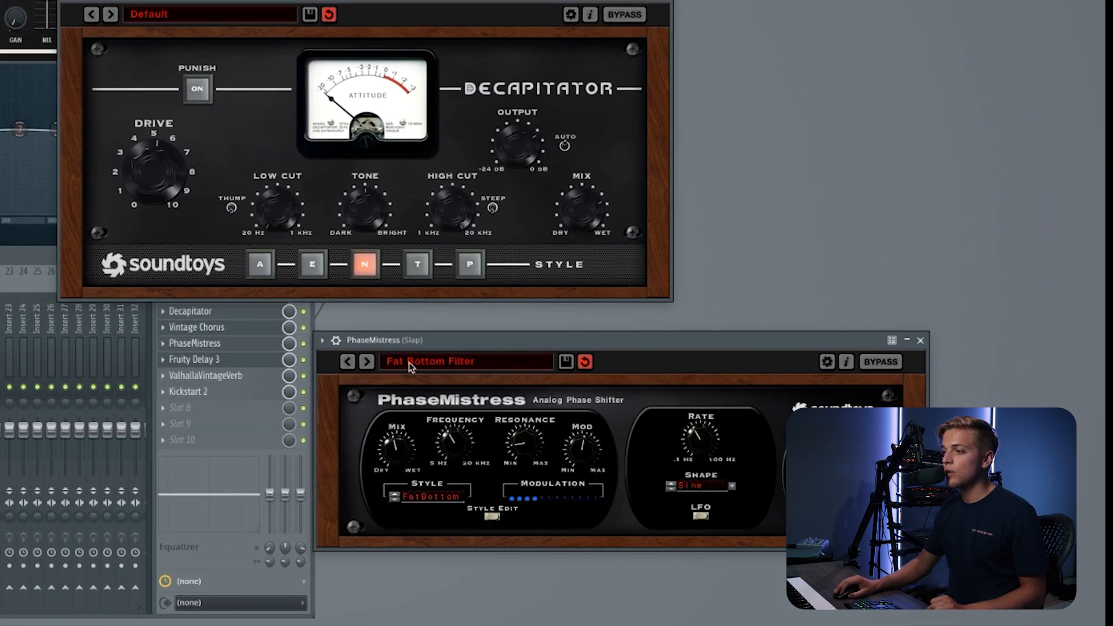
click(410, 363)
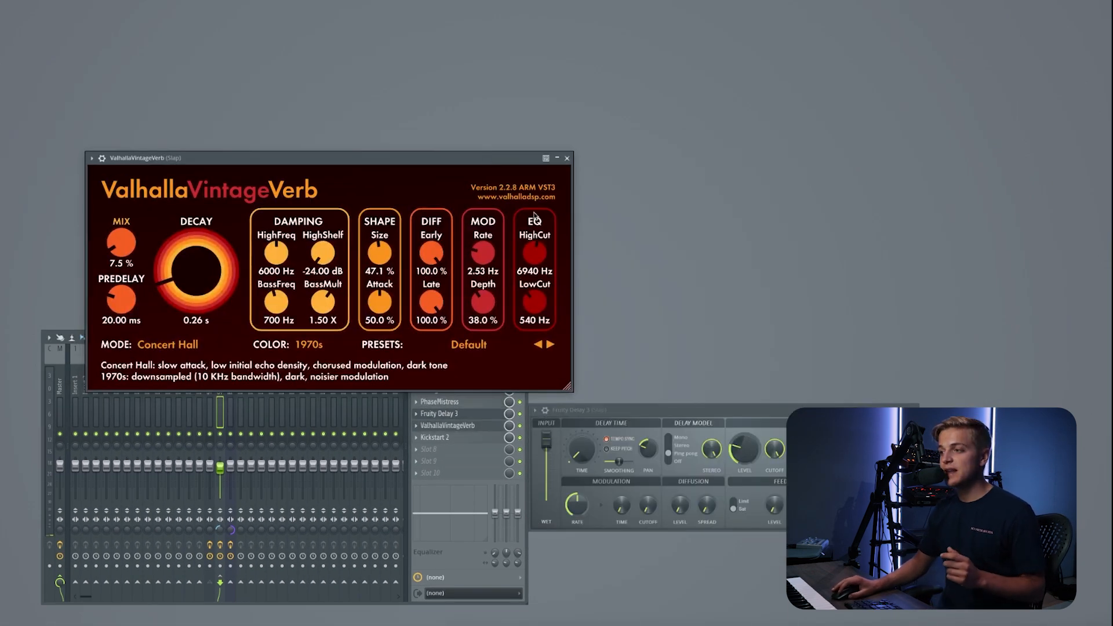
click(439, 437)
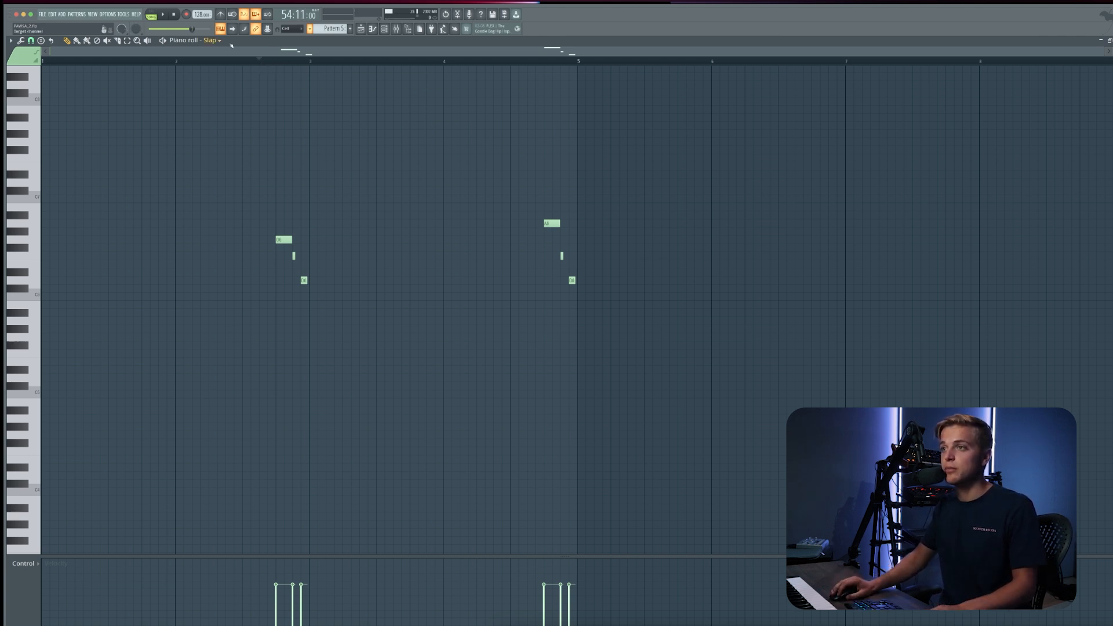
Play Pattern 5's two short Slap phrases from just before each group of notes.
click(264, 61)
click(541, 61)
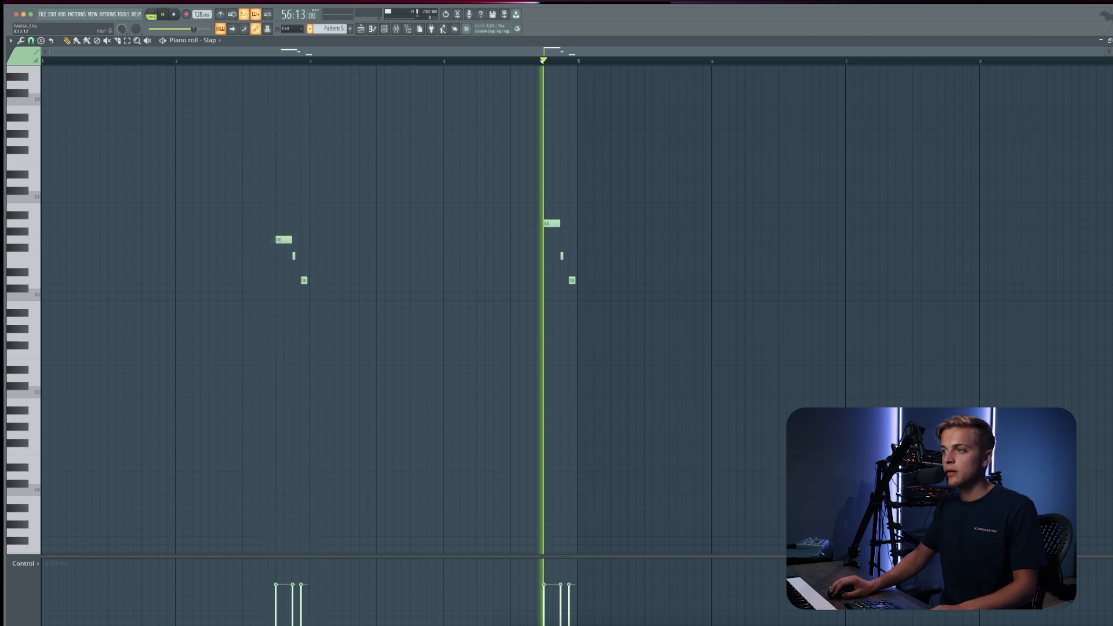
key(space)
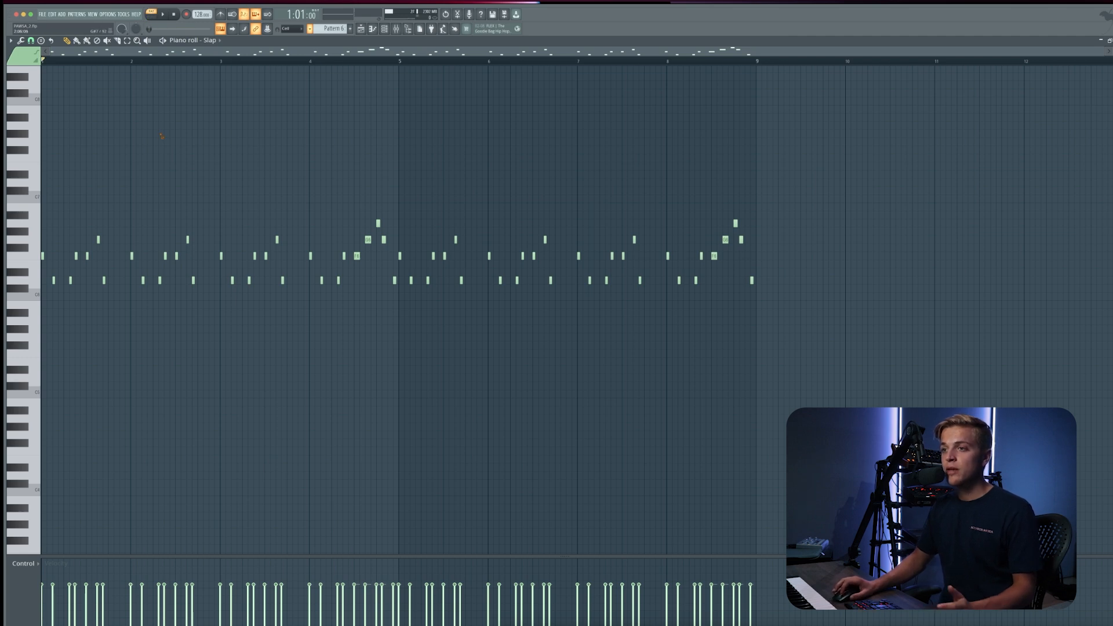
Play the Slap melody in Pattern 6 and the sustained Diva chord in Pattern 7.
key(space)
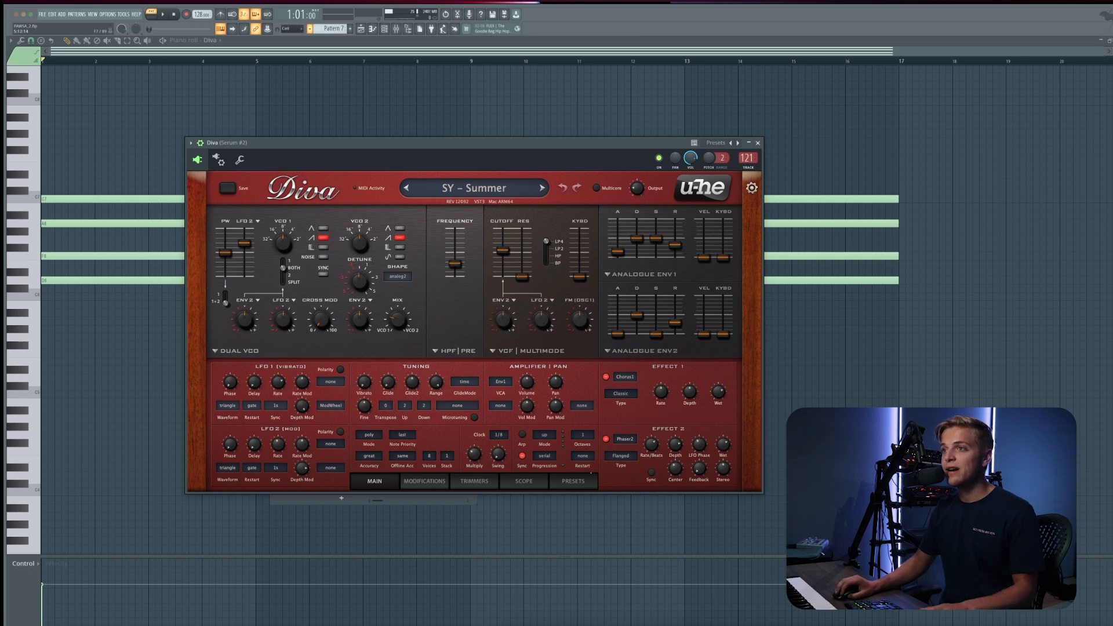
key(space)
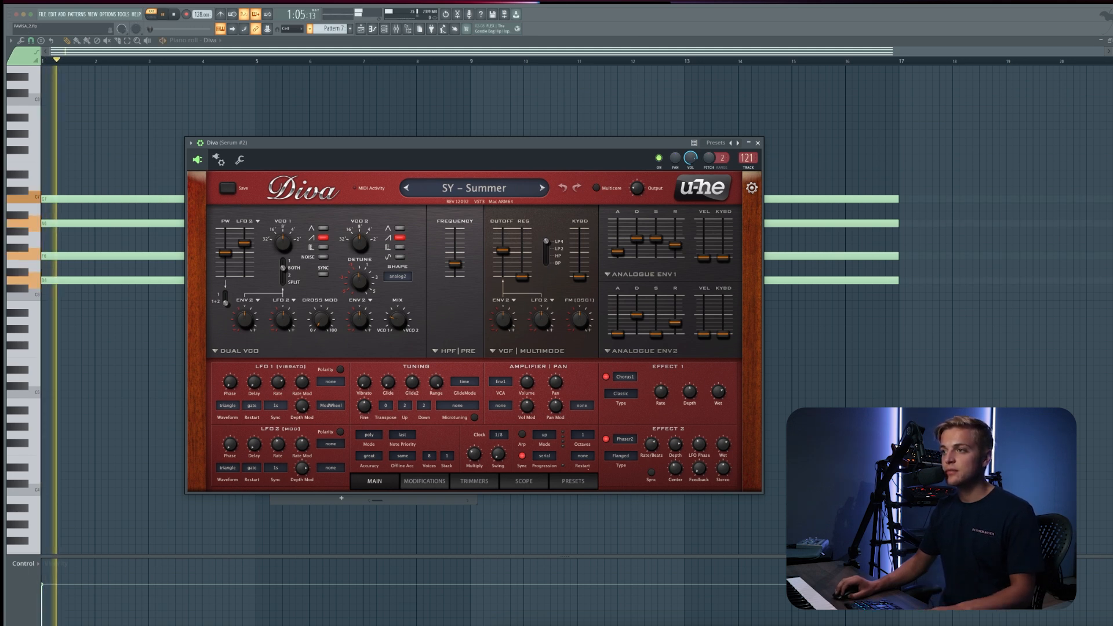